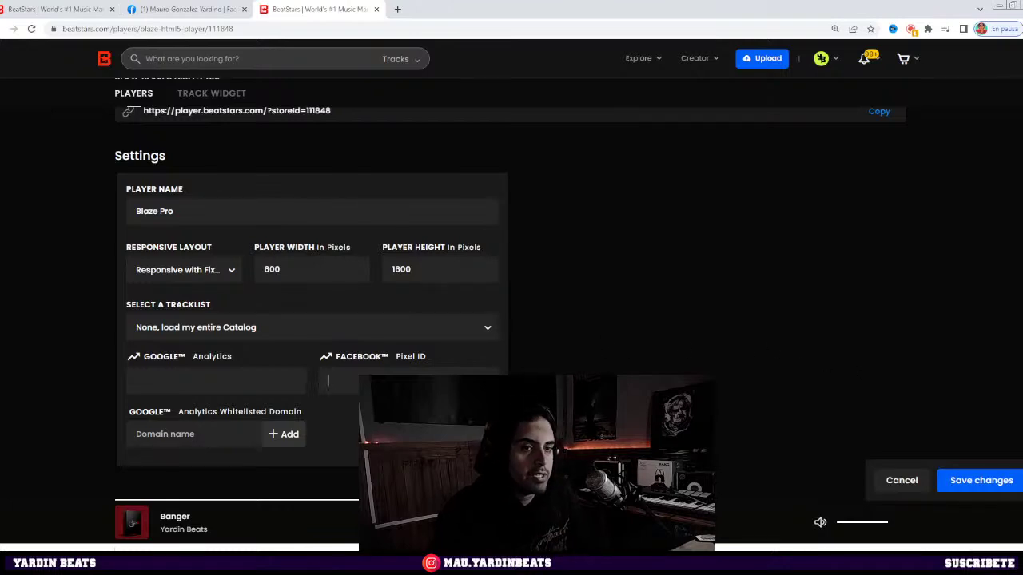
Leave the Blaze Pro player settings and open the account's Discounts page
drag(327, 380, 140, 324)
scroll(361, 304, up, 5)
scroll(361, 304, up, 6)
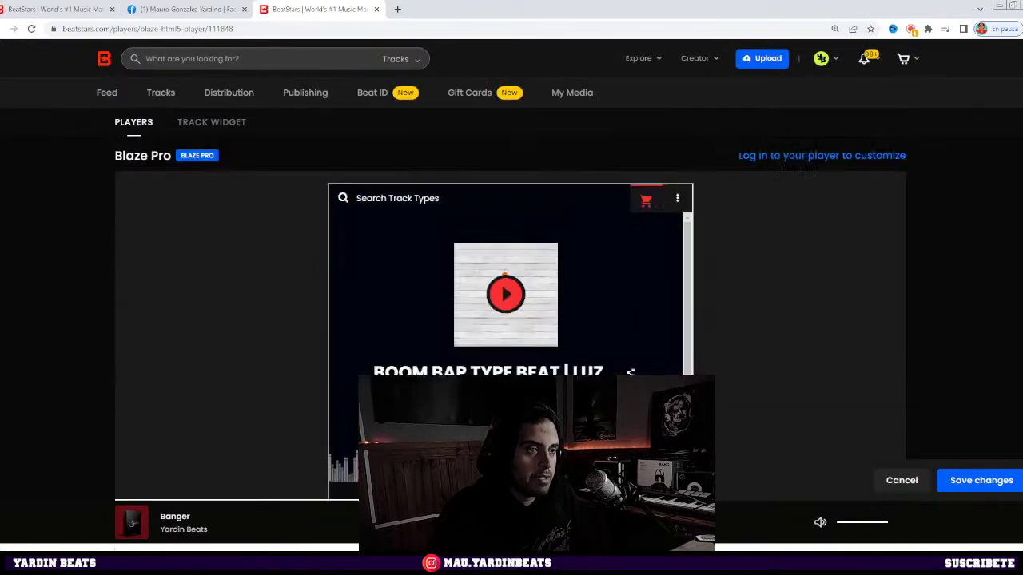
scroll(361, 303, up, 2)
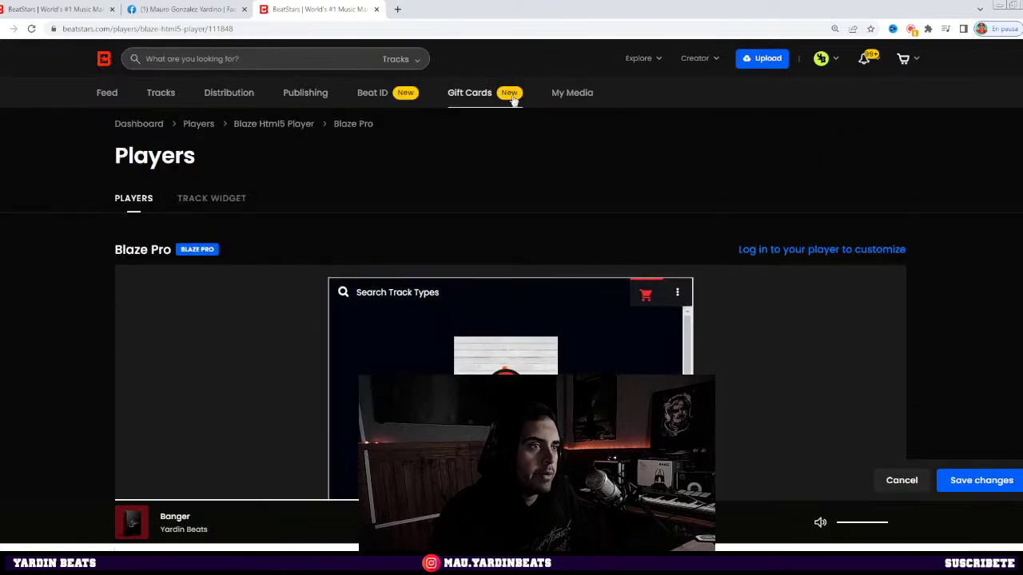
mouse_move(592, 96)
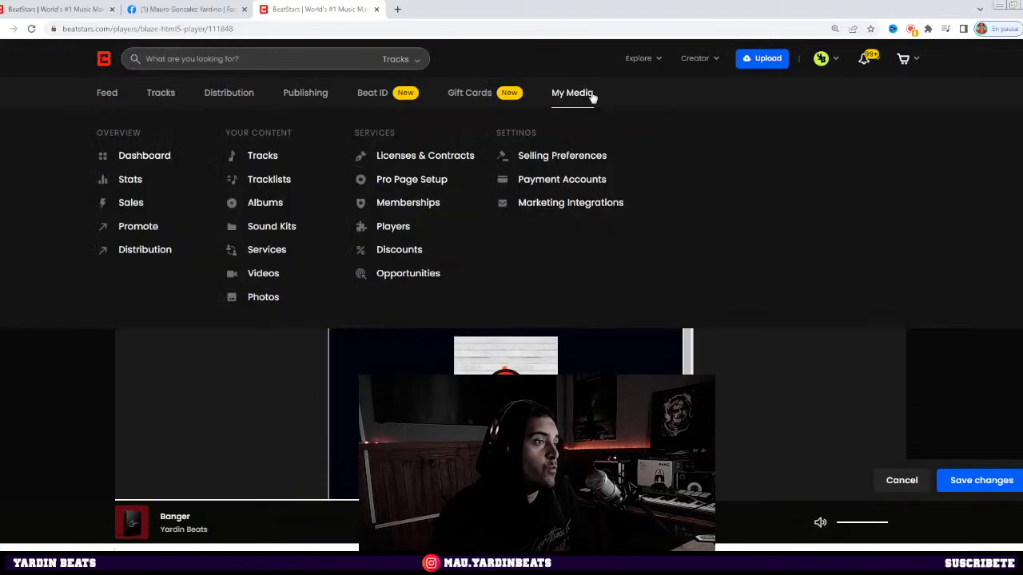
click(381, 250)
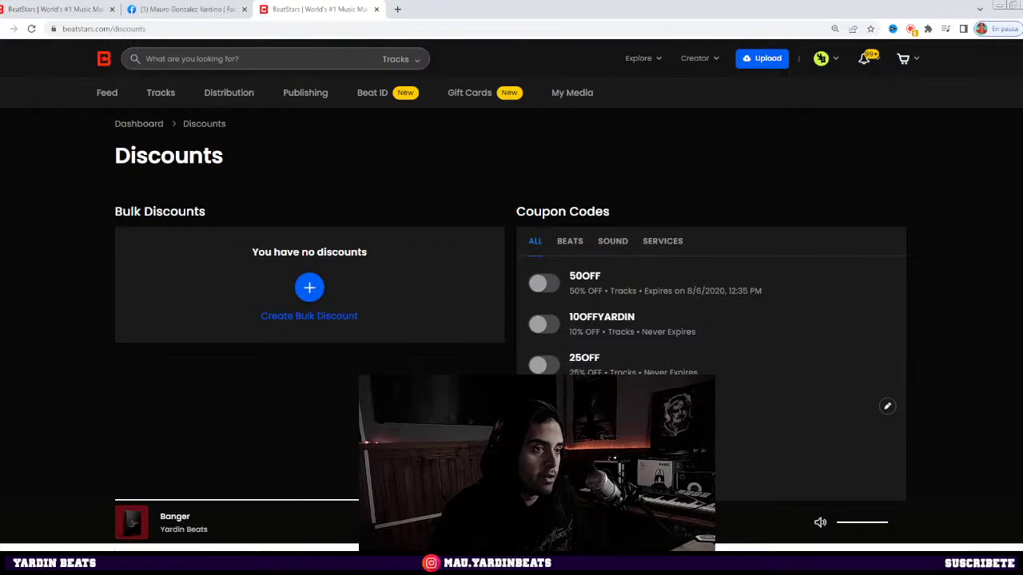
Examine the existing coupon codes, including 20OFF, 25OFF, 10OFFYARDIN and 50OFF
scroll(511, 320, down, 2)
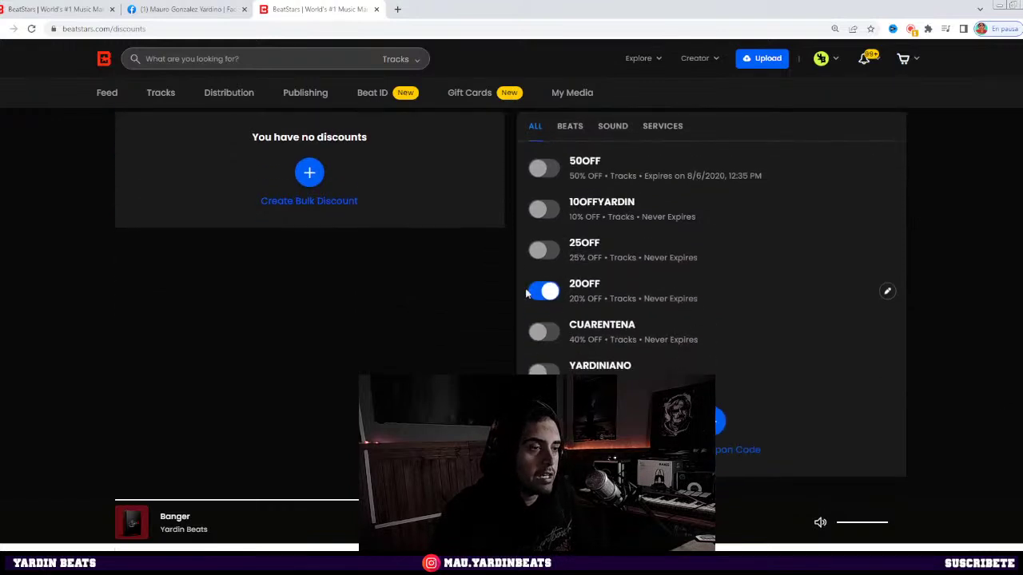
drag(601, 289, 569, 288)
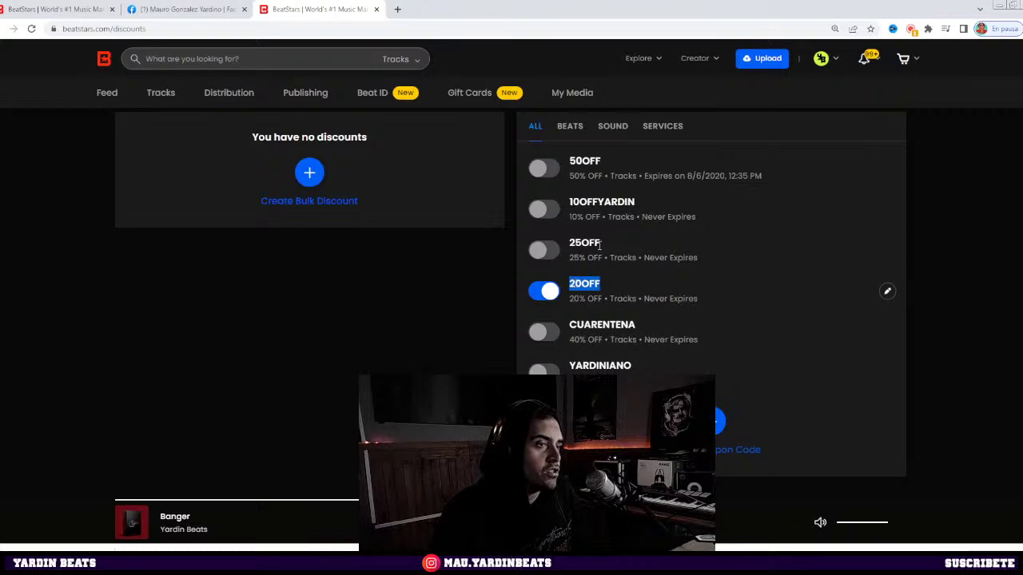
drag(600, 243, 588, 248)
drag(636, 200, 571, 202)
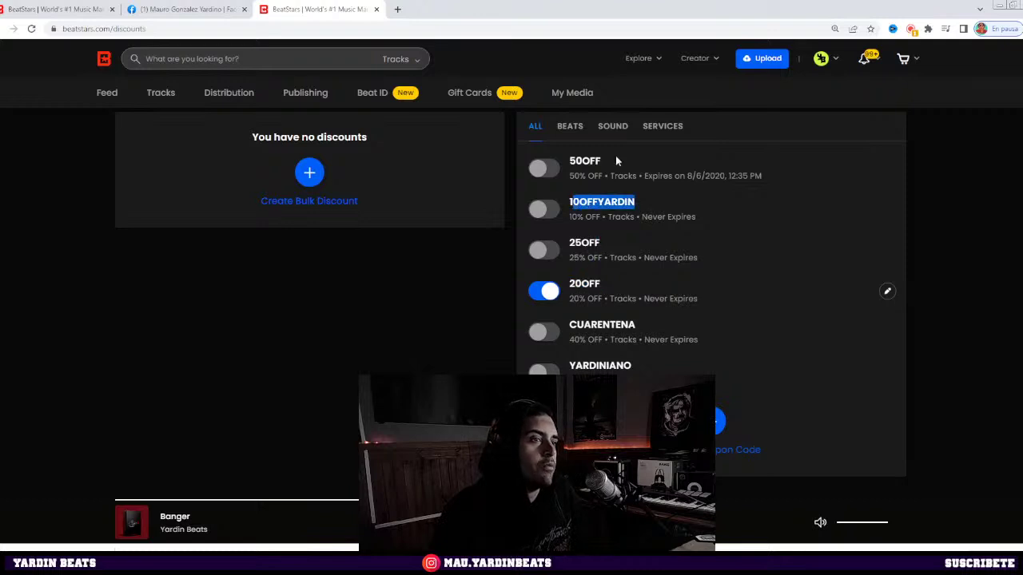
drag(600, 160, 588, 159)
click(649, 365)
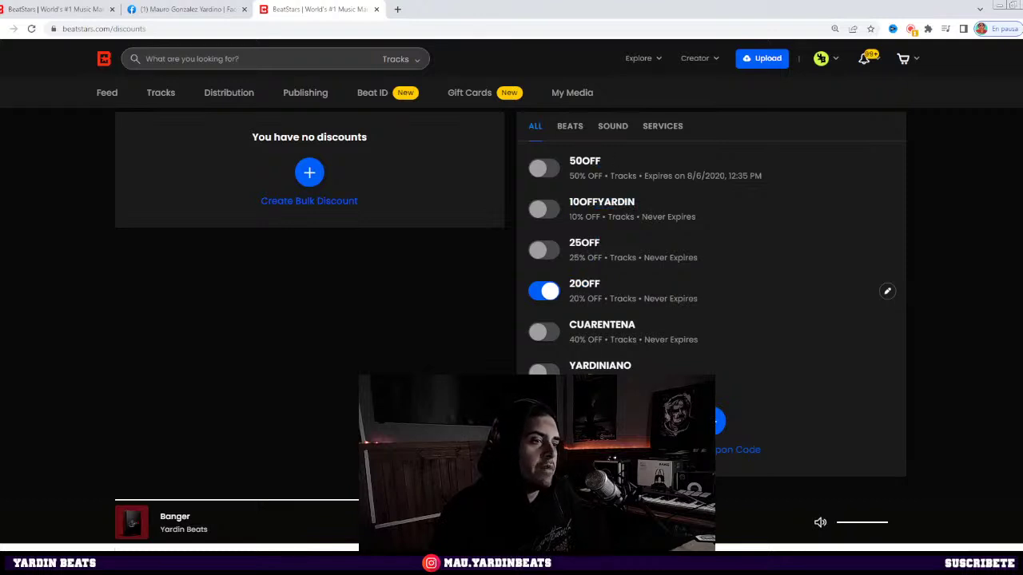
Start a new bulk discount with a minimum of 1 track in the cart and 1 free track
click(317, 175)
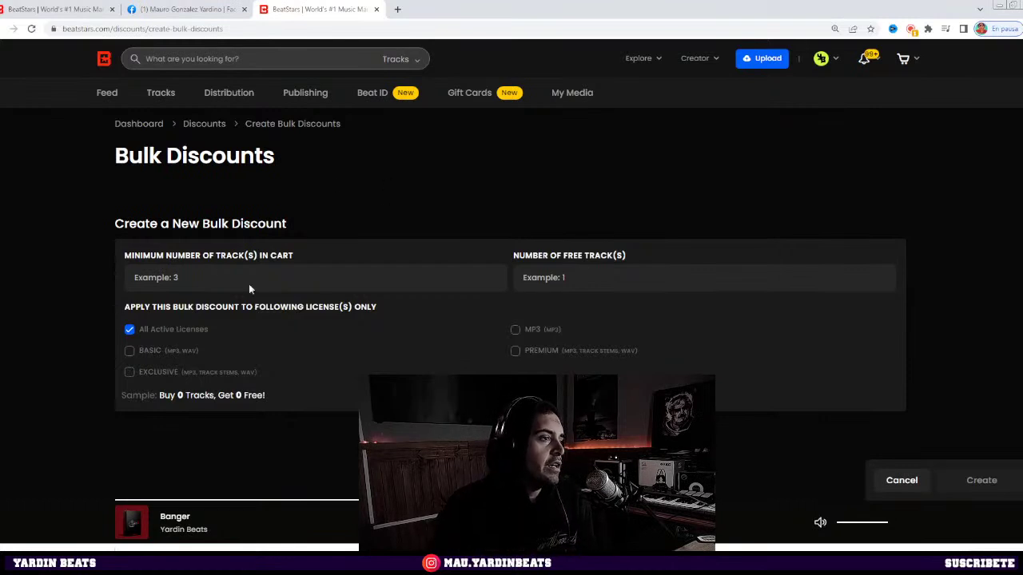
text(1)
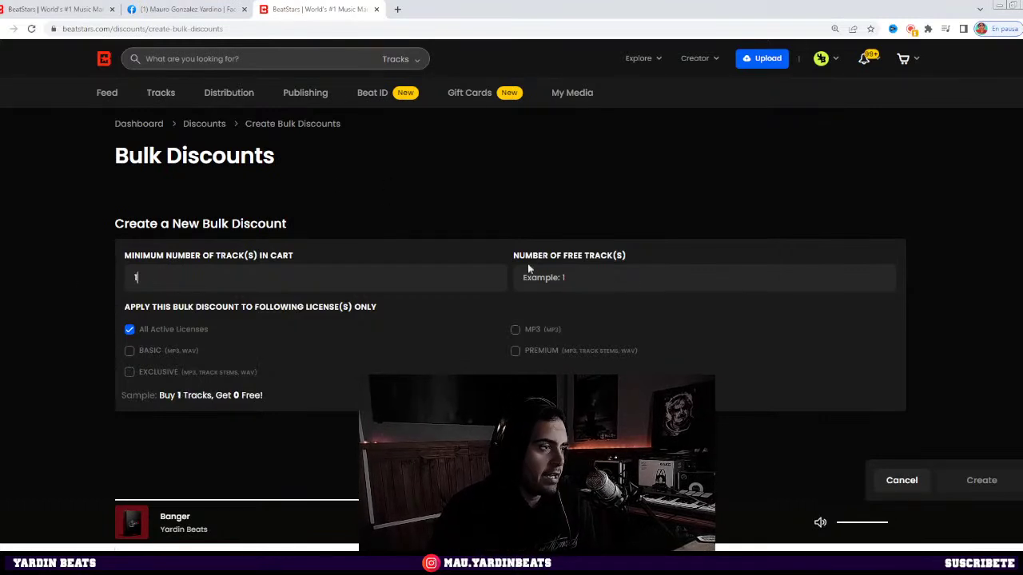
click(644, 277)
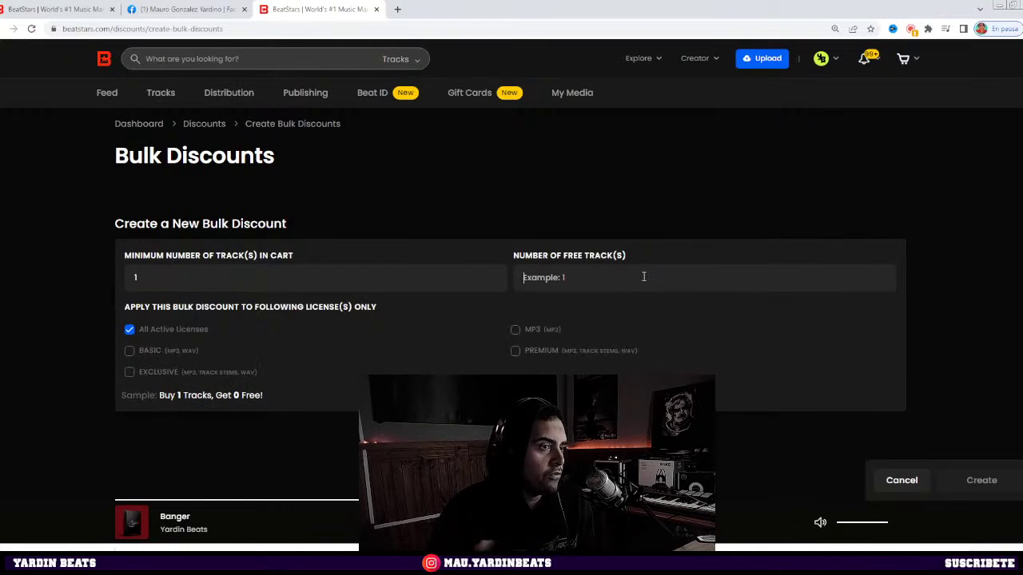
text(1)
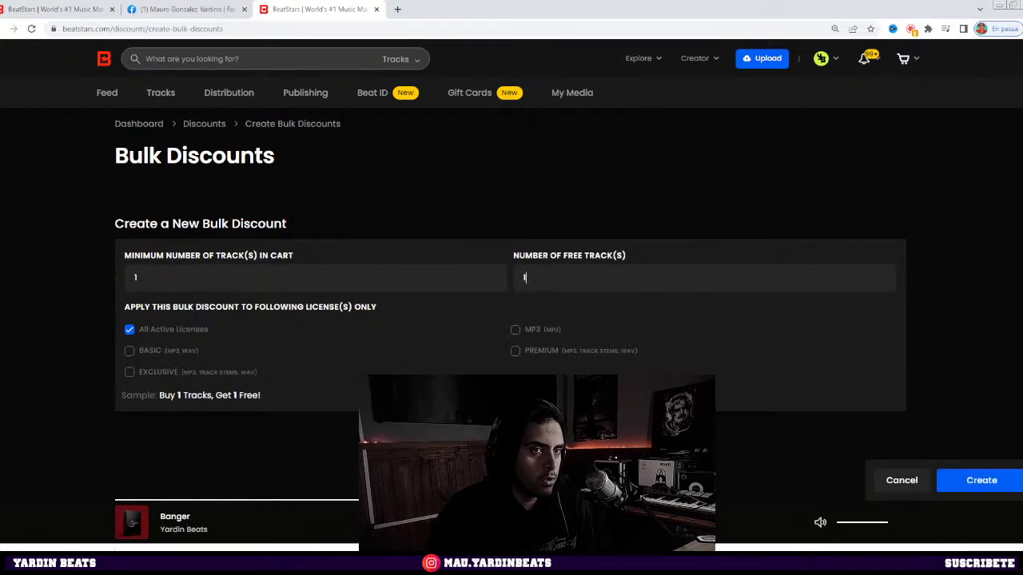
Change the bulk discount to a minimum of 2 tracks with 5 free, check its sample text, and leave the form without creating it
click(211, 281)
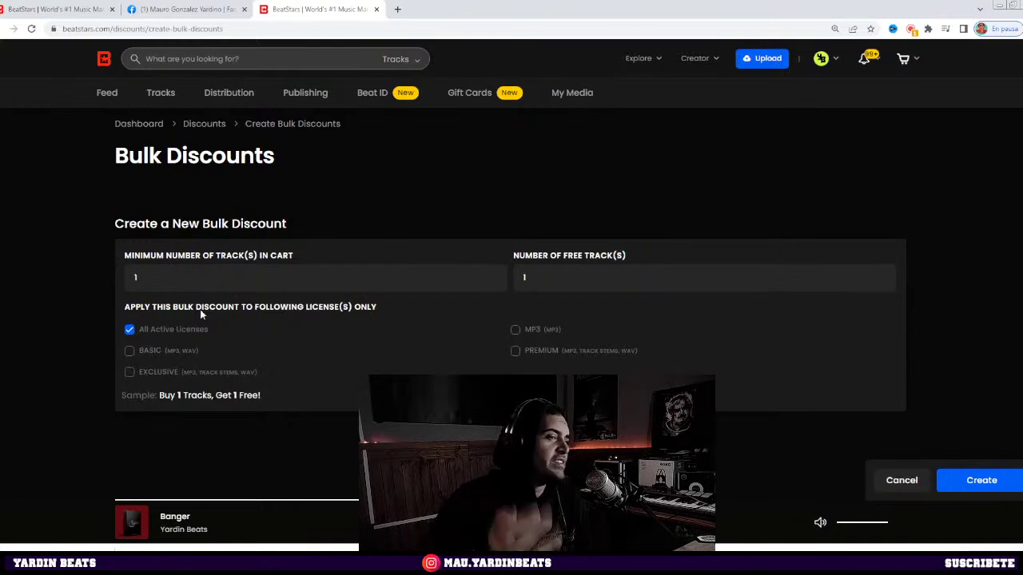
text(2)
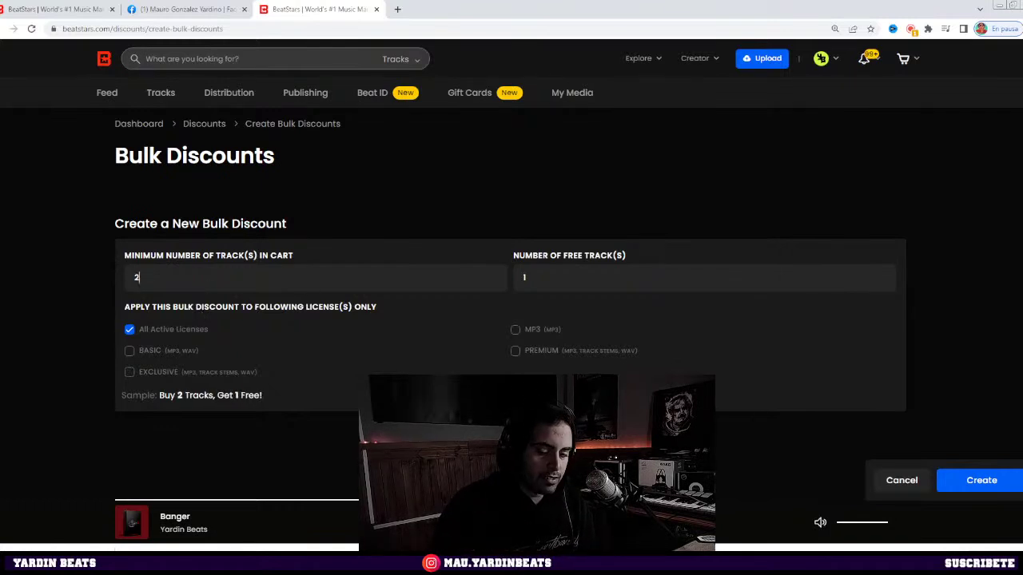
click(641, 283)
text(5)
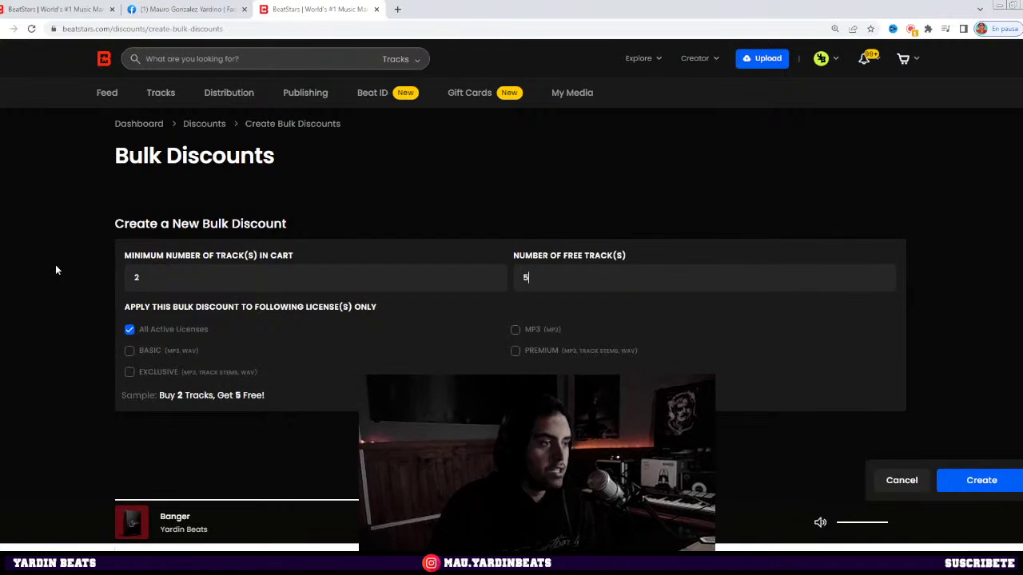
drag(265, 395, 146, 395)
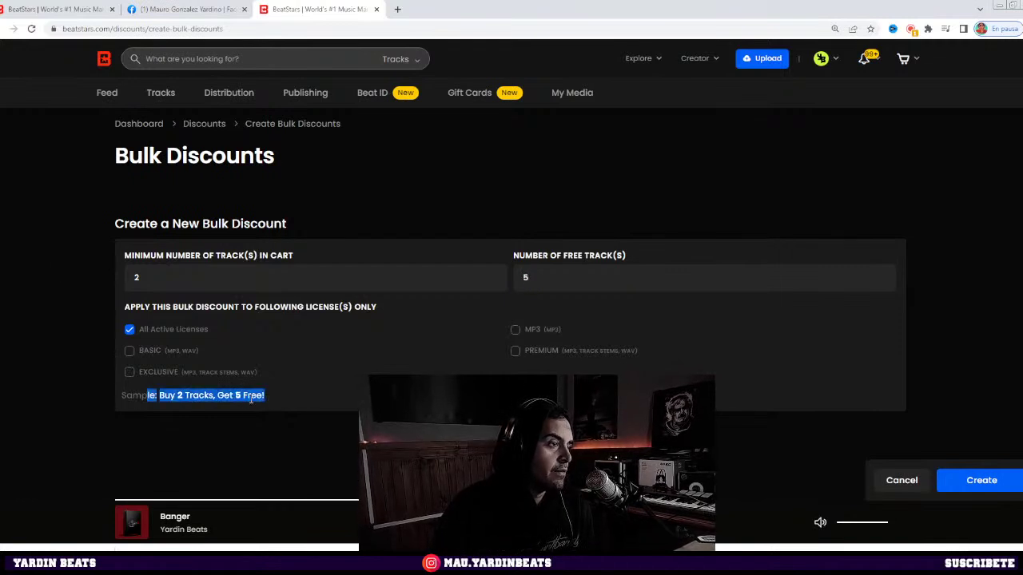
drag(218, 396, 286, 400)
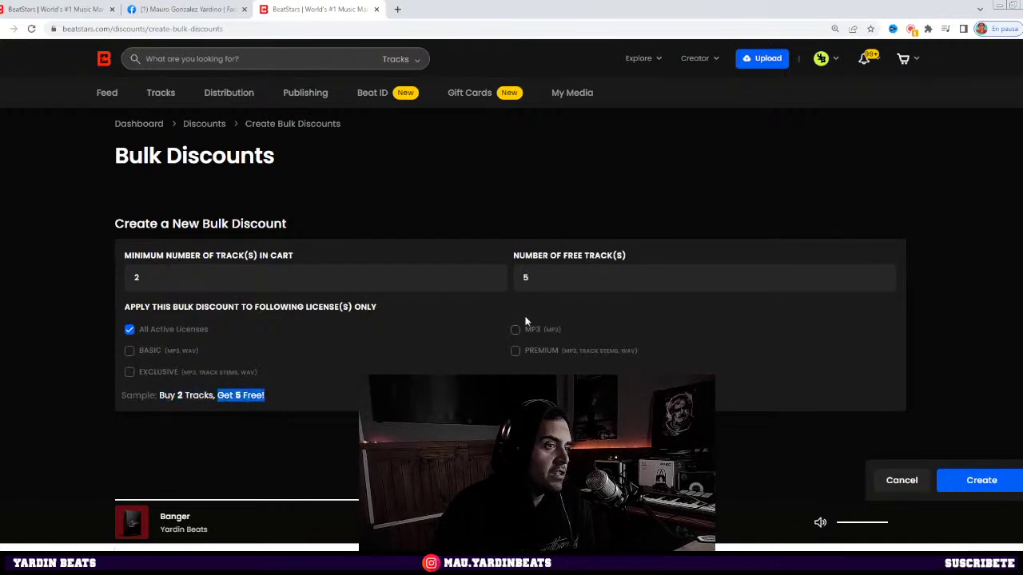
click(283, 314)
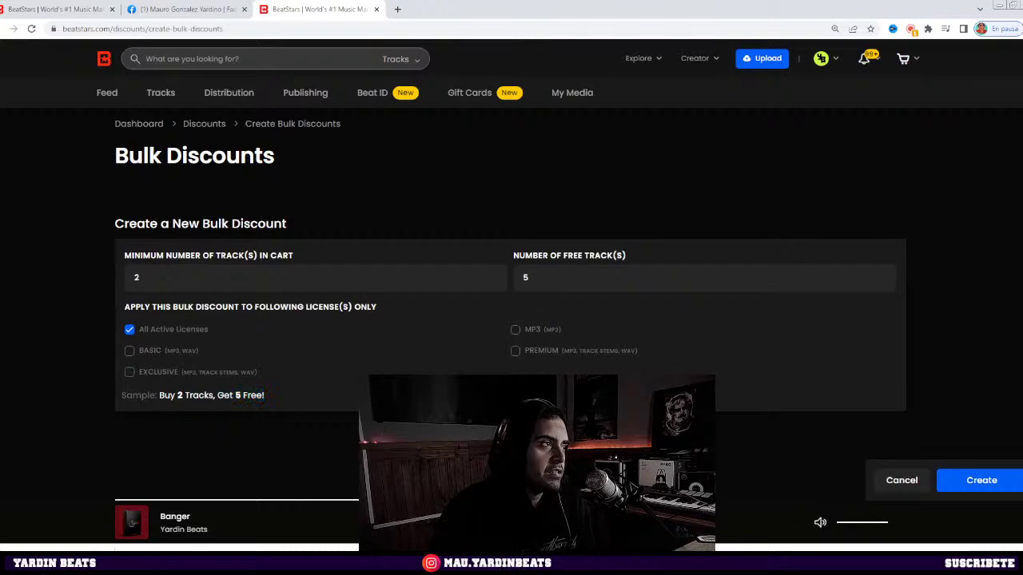
click(14, 28)
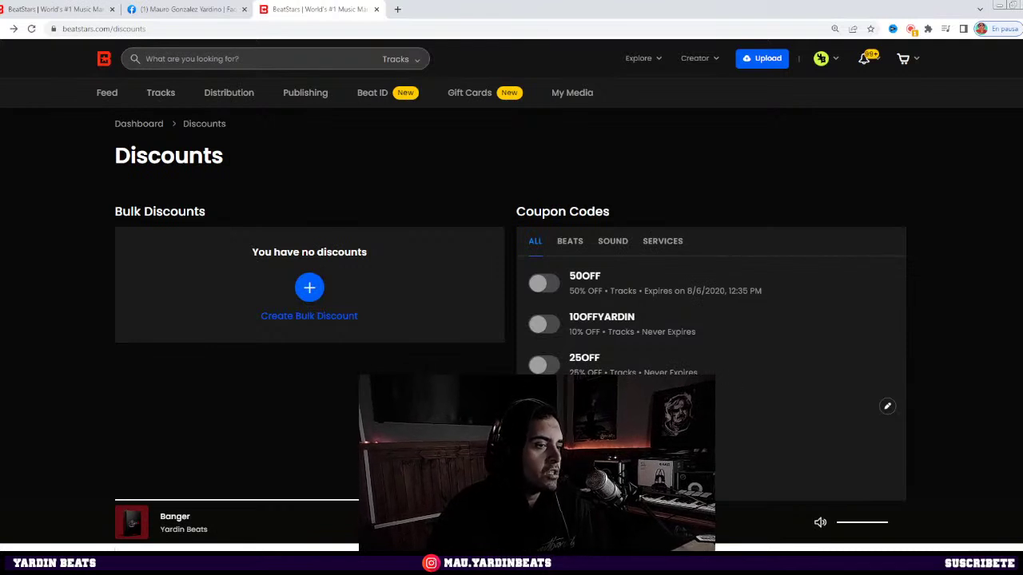
Copy the name of the active 20OFF coupon code from the list
scroll(722, 256, down, 3)
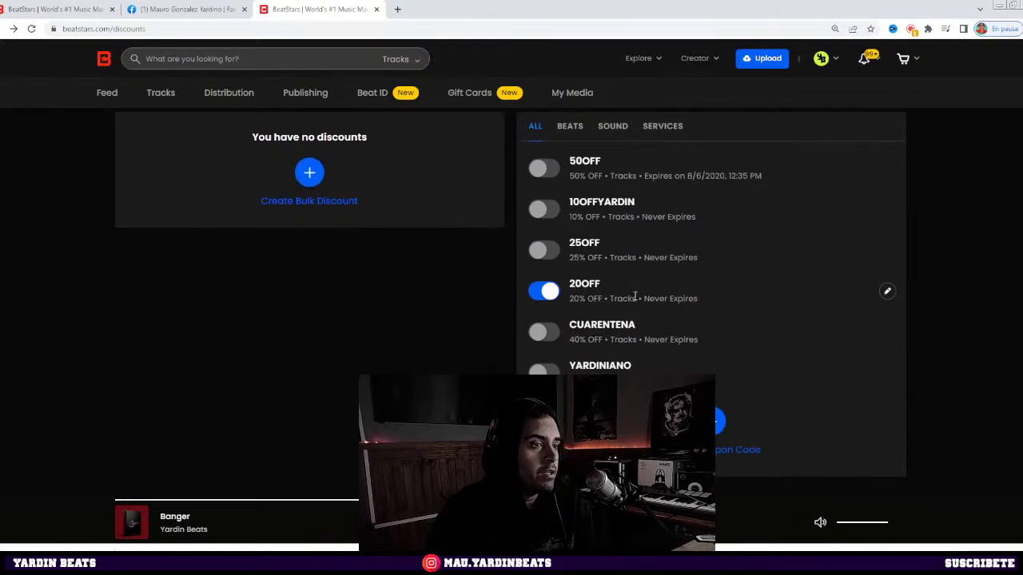
double_click(595, 284)
right_click(592, 284)
click(602, 294)
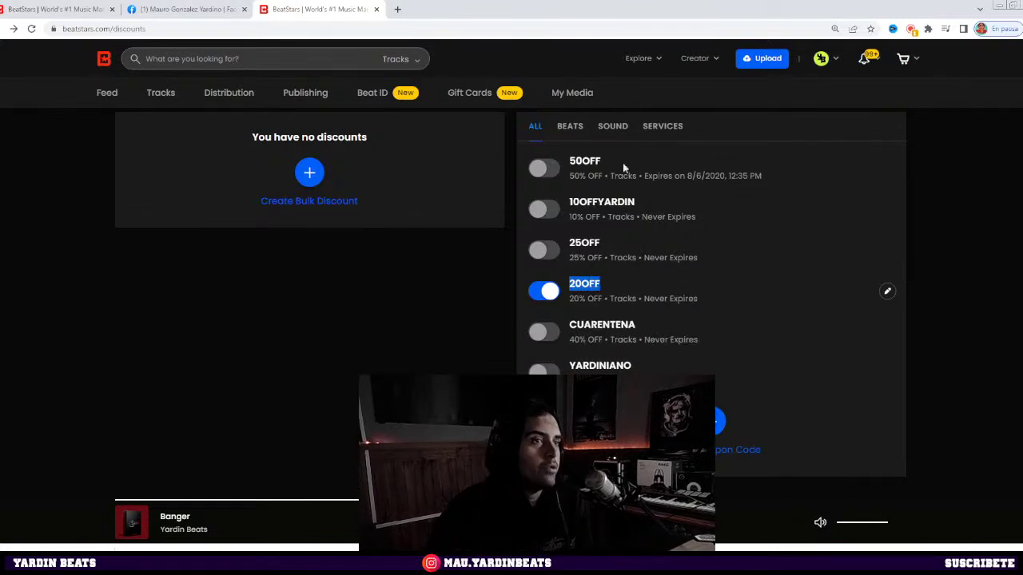
Reactivate the 50OFF coupon code with an expiration date of Sunday, May 22 2022
click(544, 172)
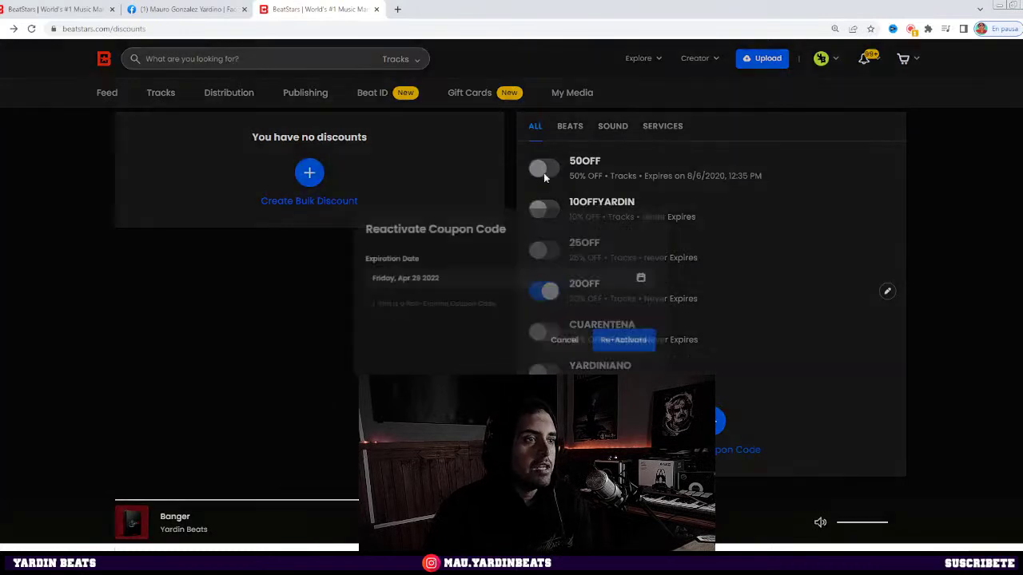
click(479, 274)
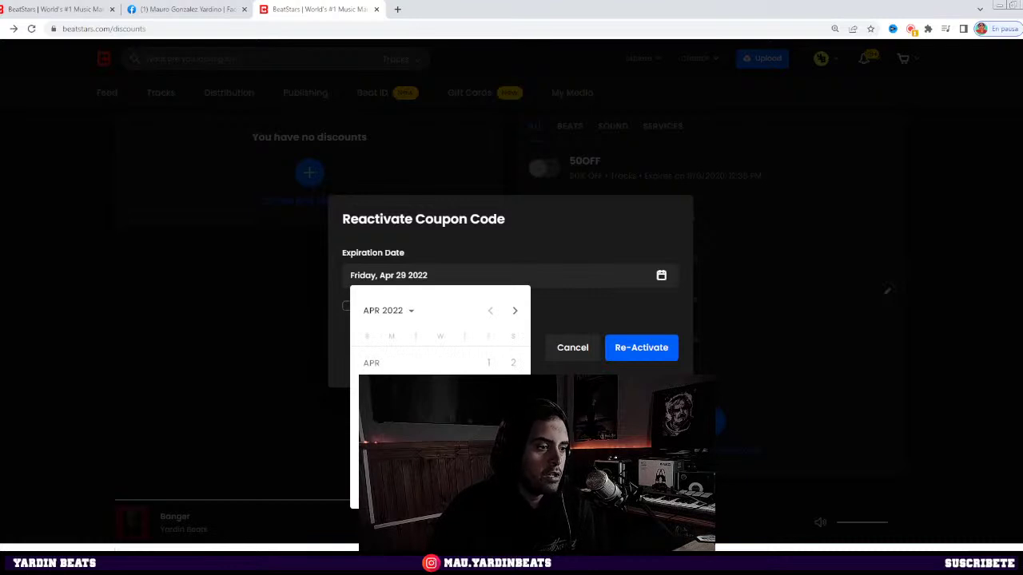
click(514, 311)
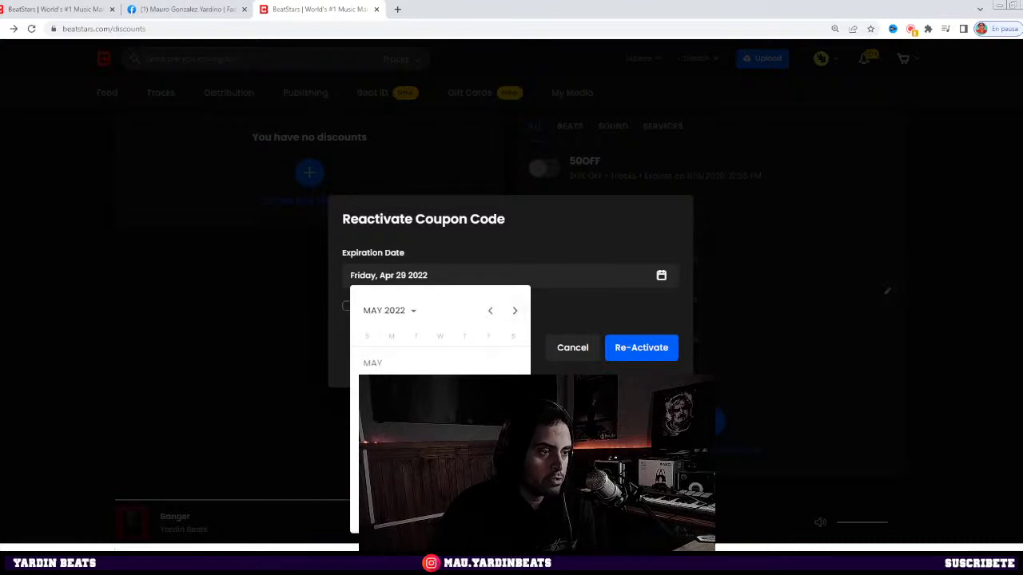
click(366, 459)
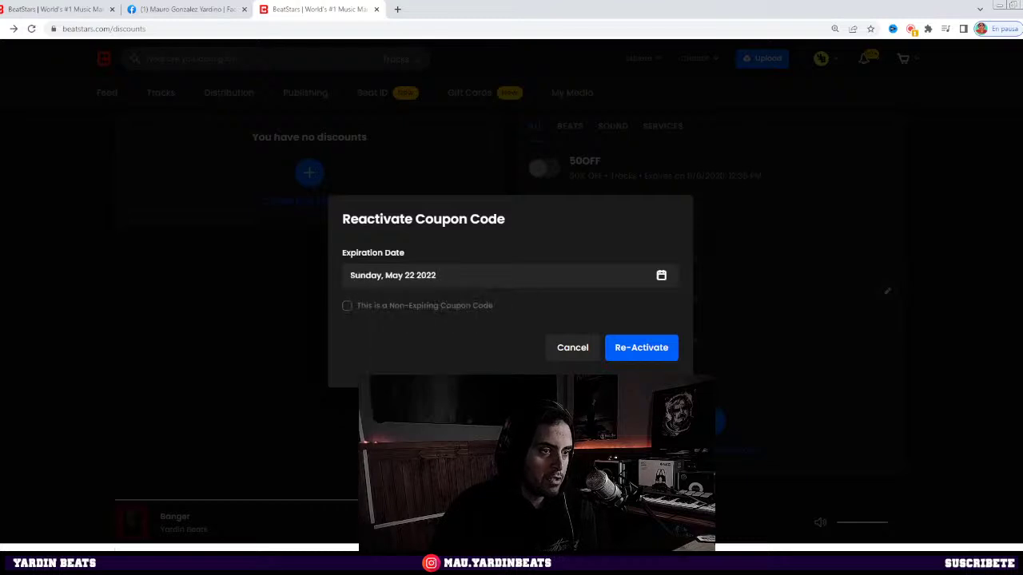
click(656, 352)
click(553, 169)
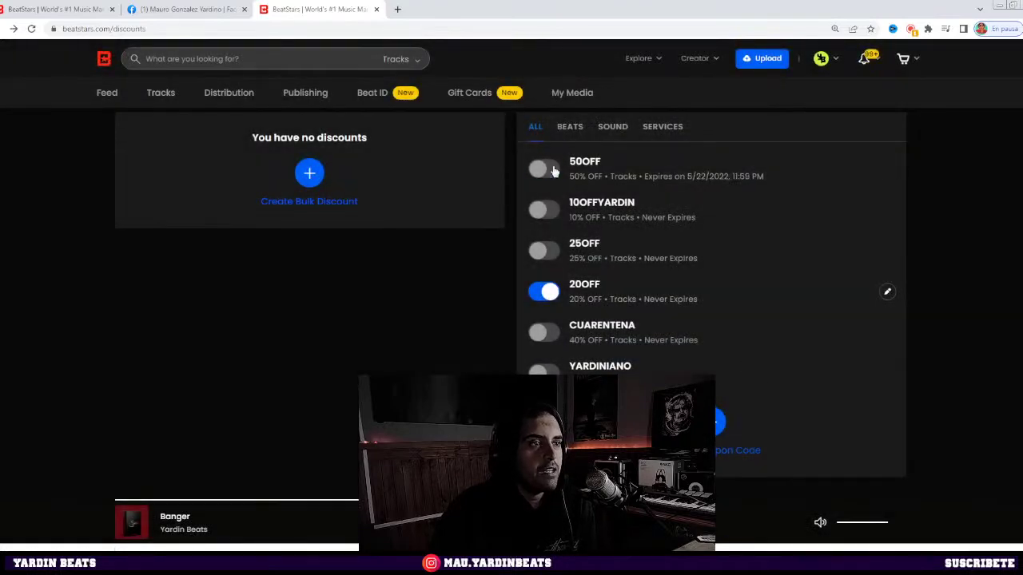
click(552, 166)
click(656, 350)
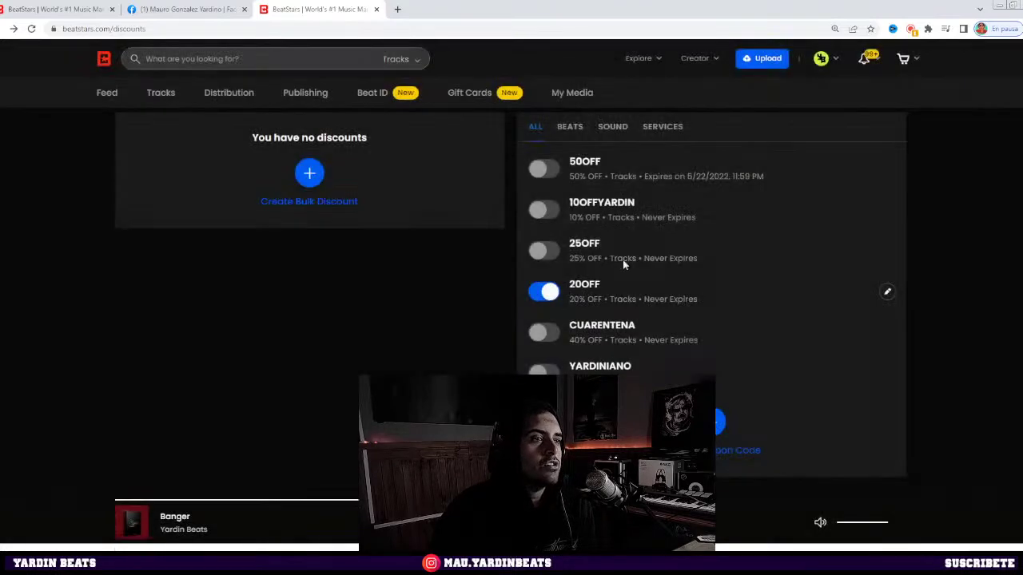
Copy the 50OFF coupon code's name and clear the text selection
double_click(594, 161)
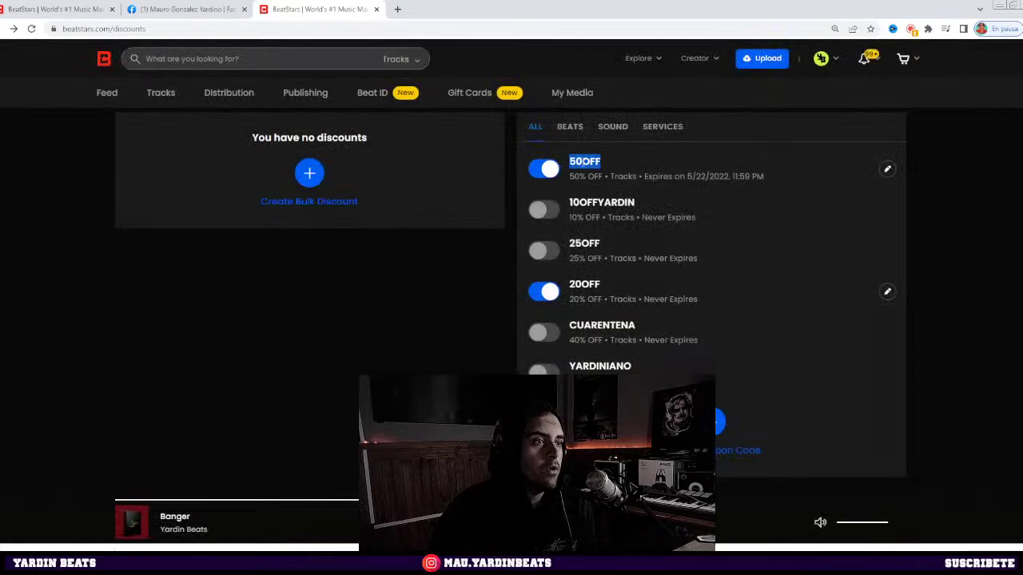
right_click(594, 162)
click(597, 170)
right_click(590, 160)
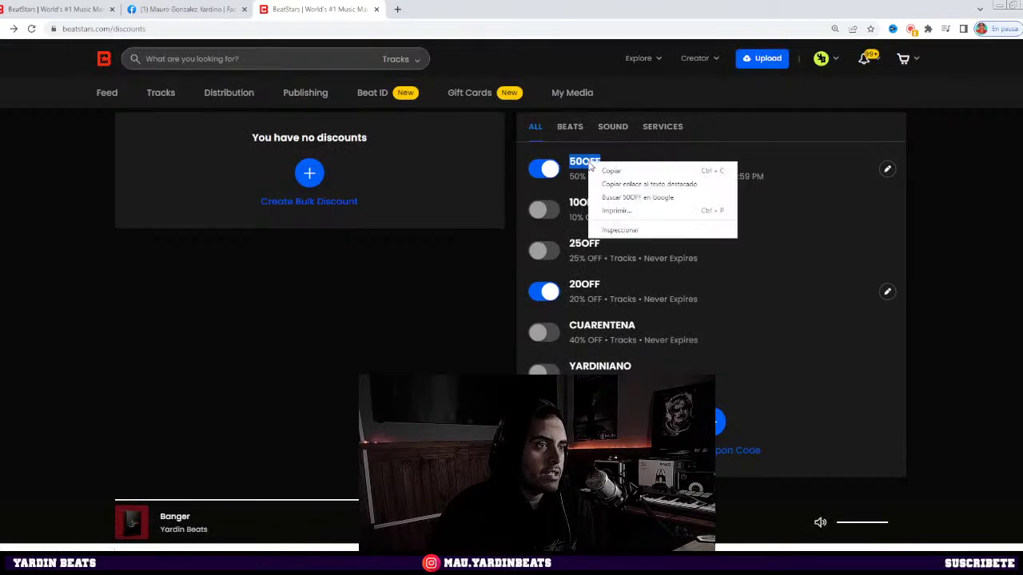
click(605, 170)
double_click(594, 162)
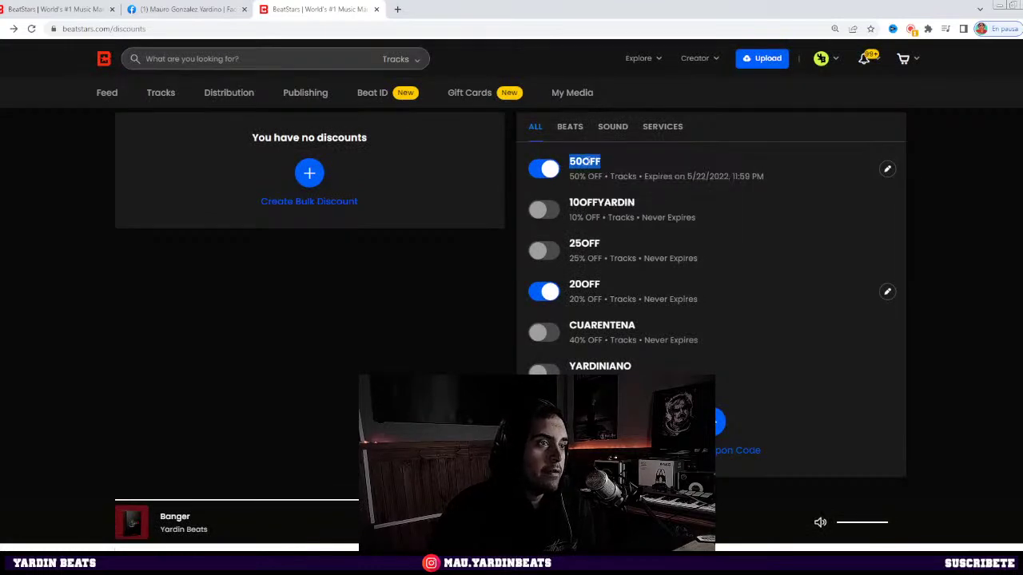
right_click(583, 163)
click(598, 169)
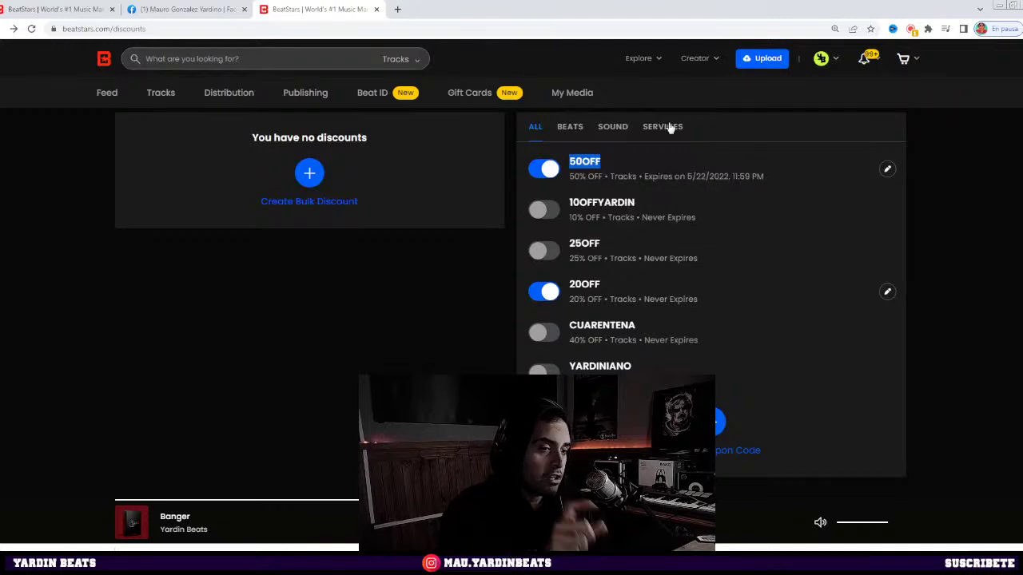
right_click(584, 161)
click(694, 163)
click(701, 176)
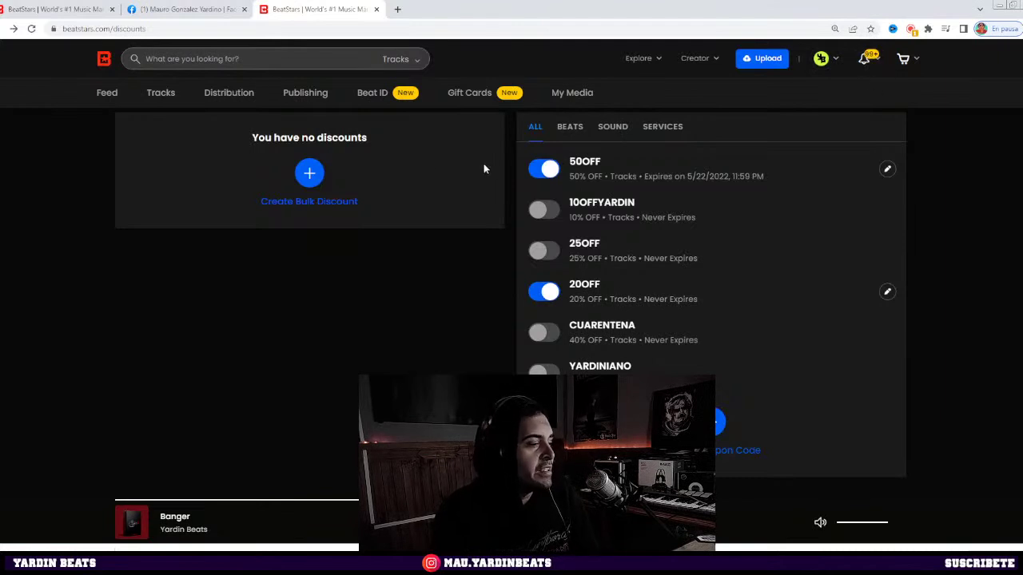
Open the Selling Preferences and view the voice tag requirements and uploaded file
mouse_move(589, 95)
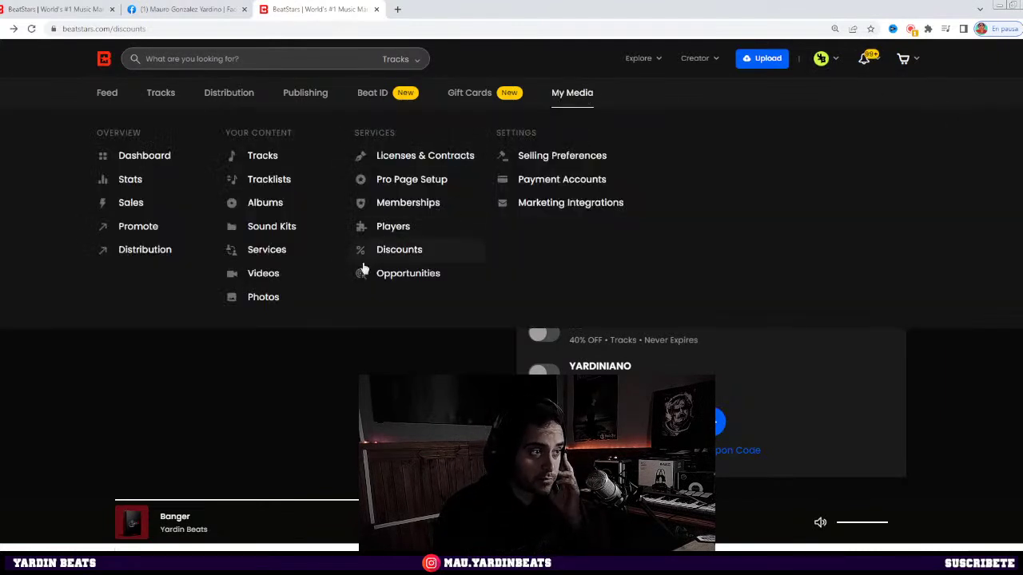
click(550, 157)
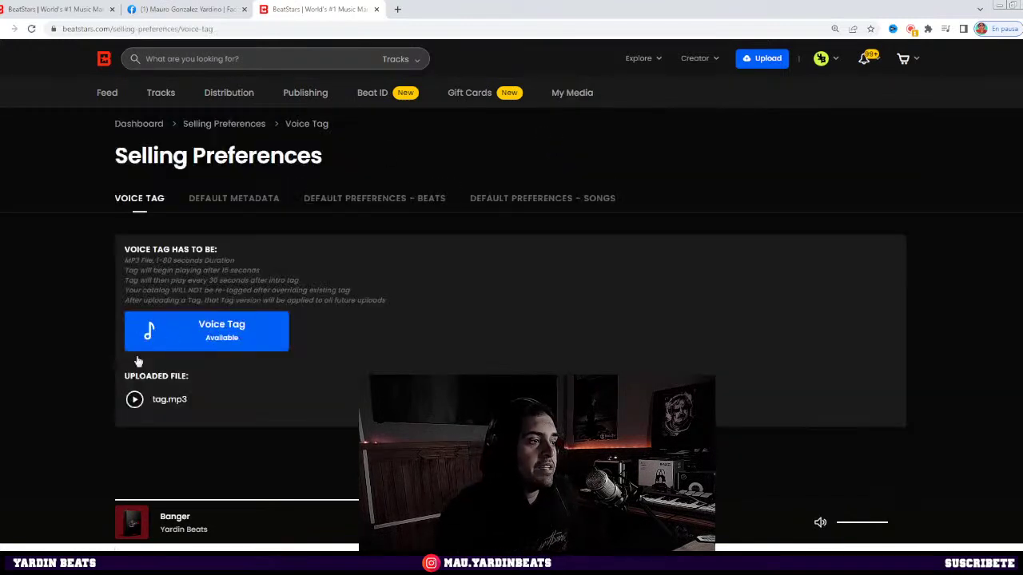
scroll(607, 208, down, 1)
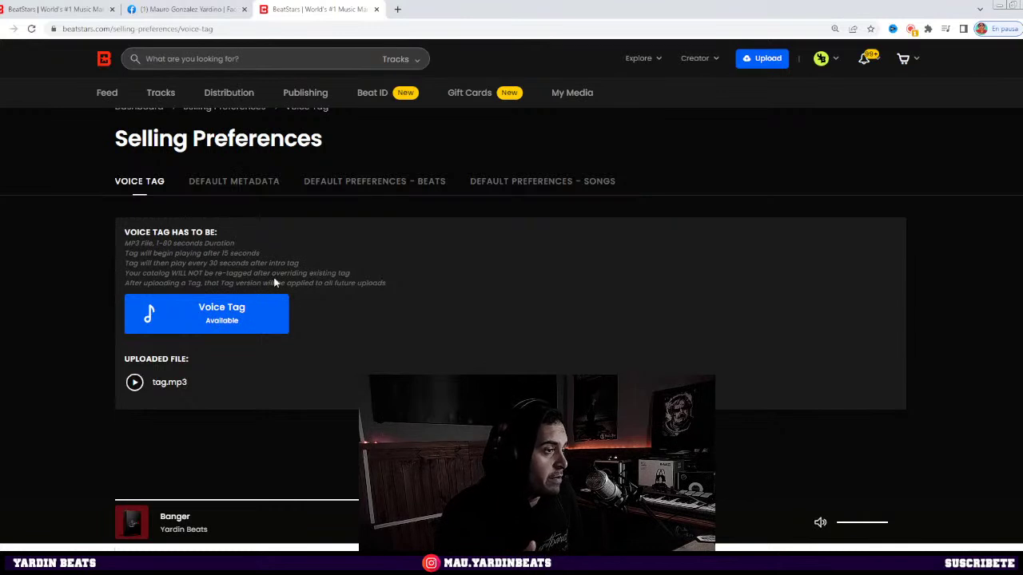
Play the uploaded voice tag file tag.mp3
click(135, 382)
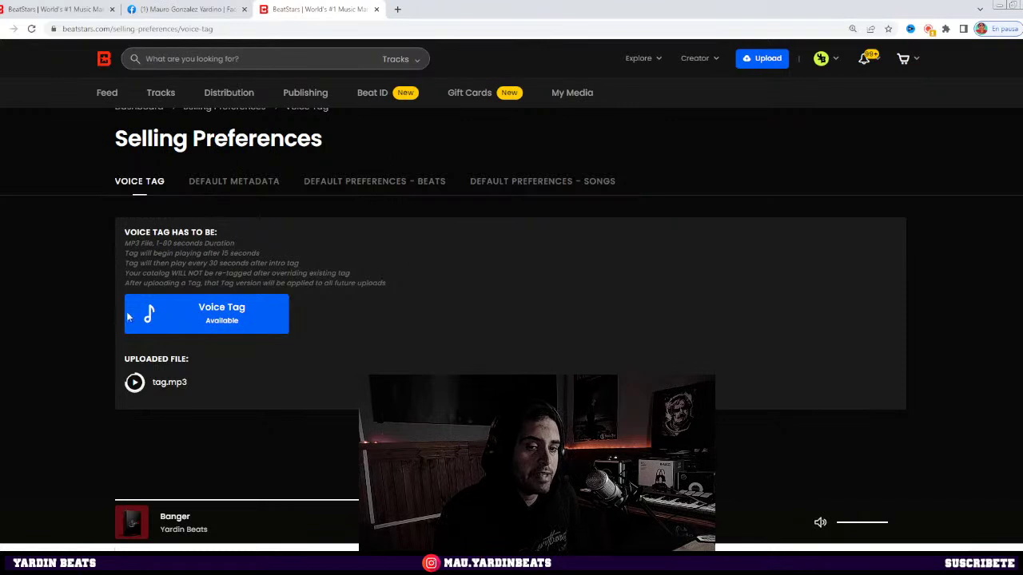
Replace the default metadata description with "beat on sale - Prod By Yardin Beats"
click(242, 187)
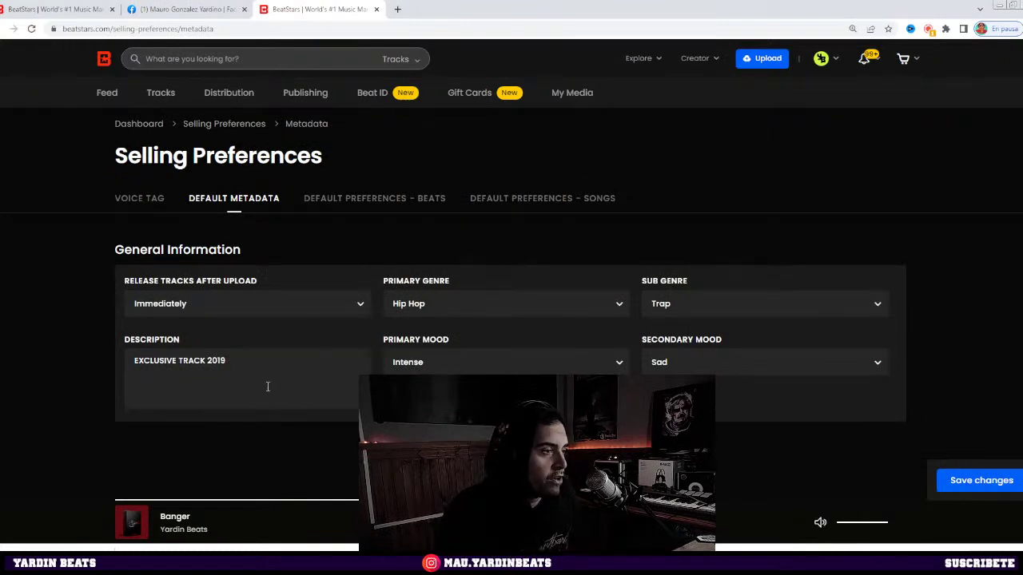
triple_click(237, 366)
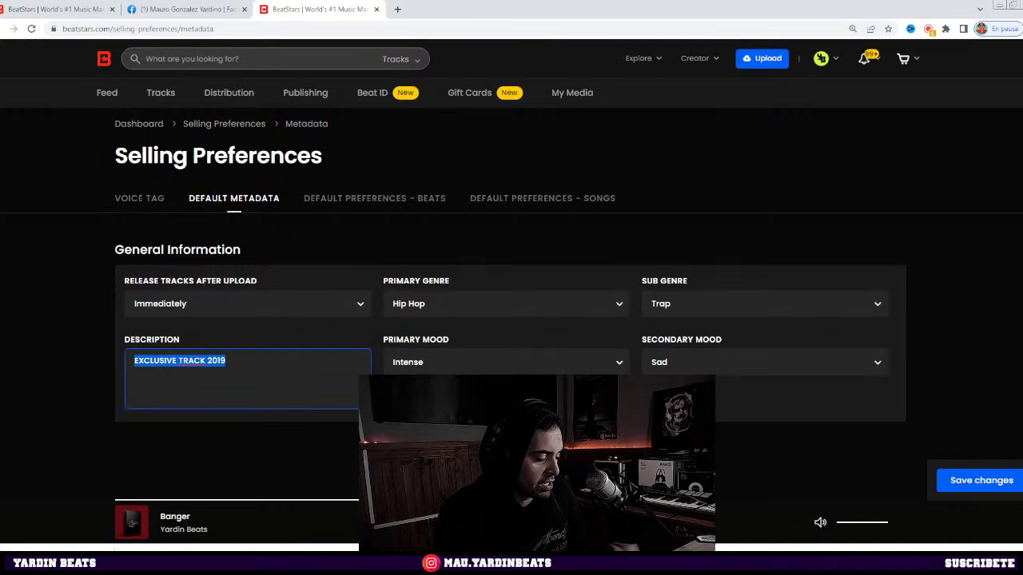
text(beat on sal)
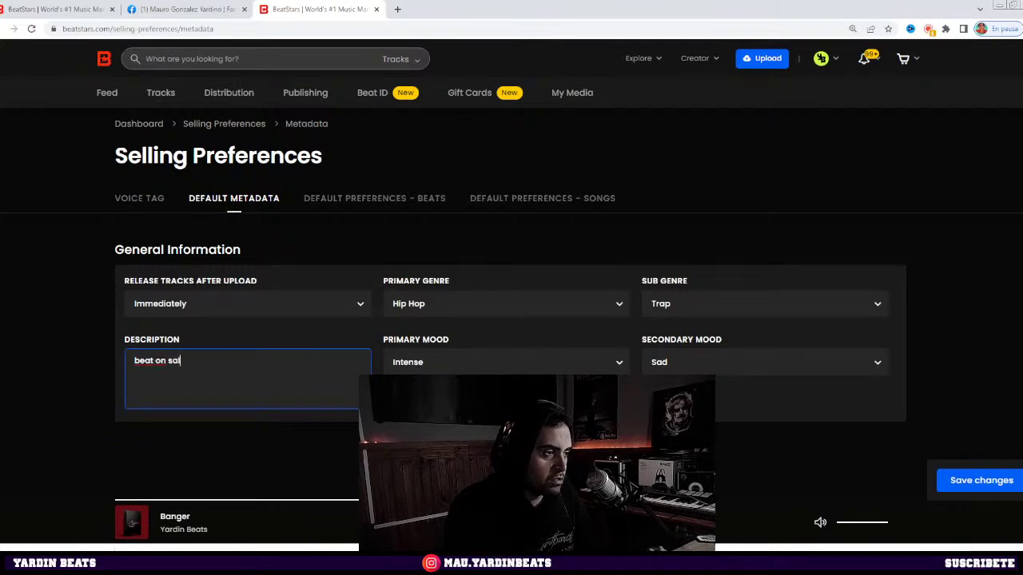
text(e - P)
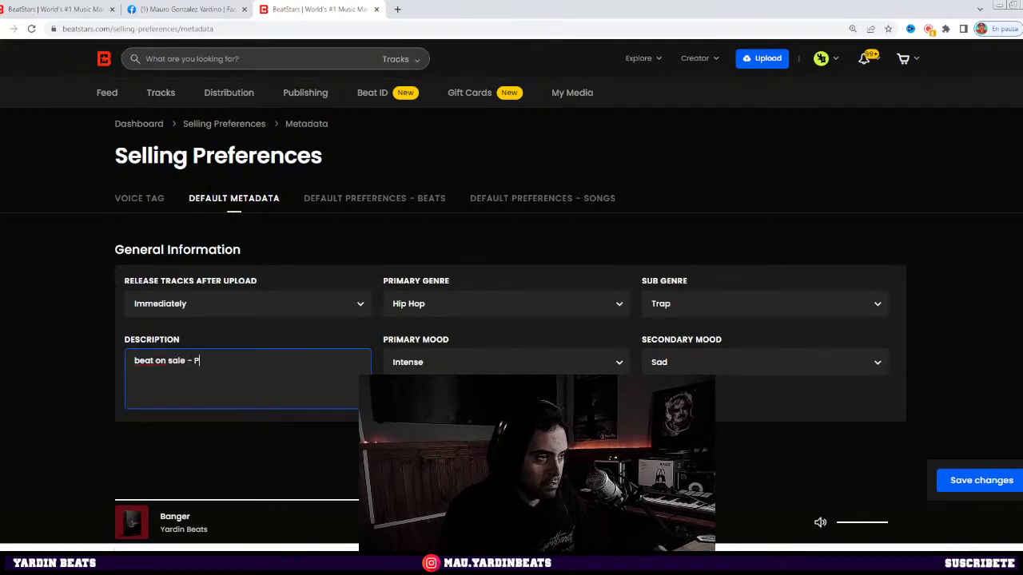
text(rod By )
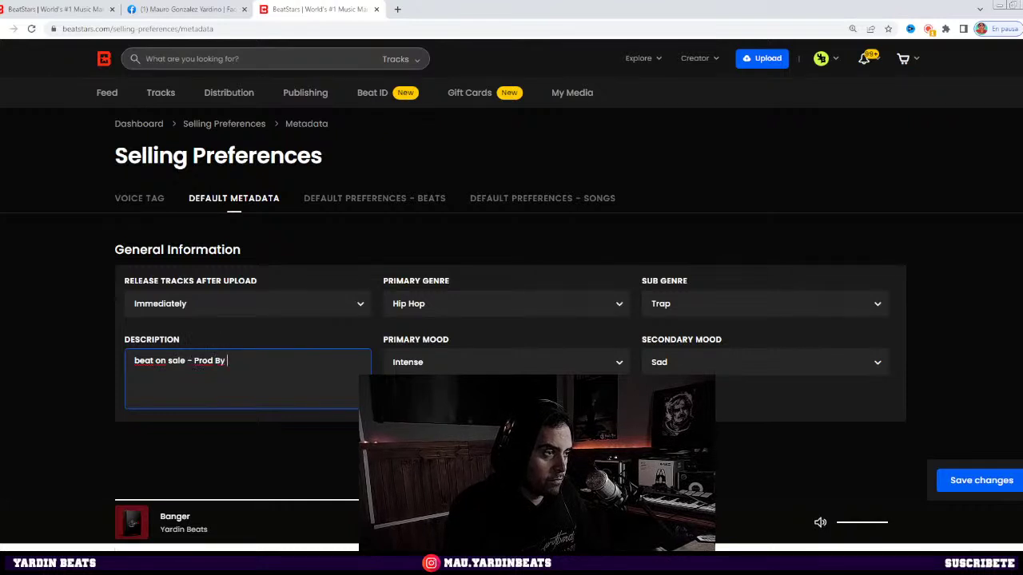
text(Ya)
key(BackSpace)
key(BackSpace)
text(y)
key(BackSpace)
text(Y)
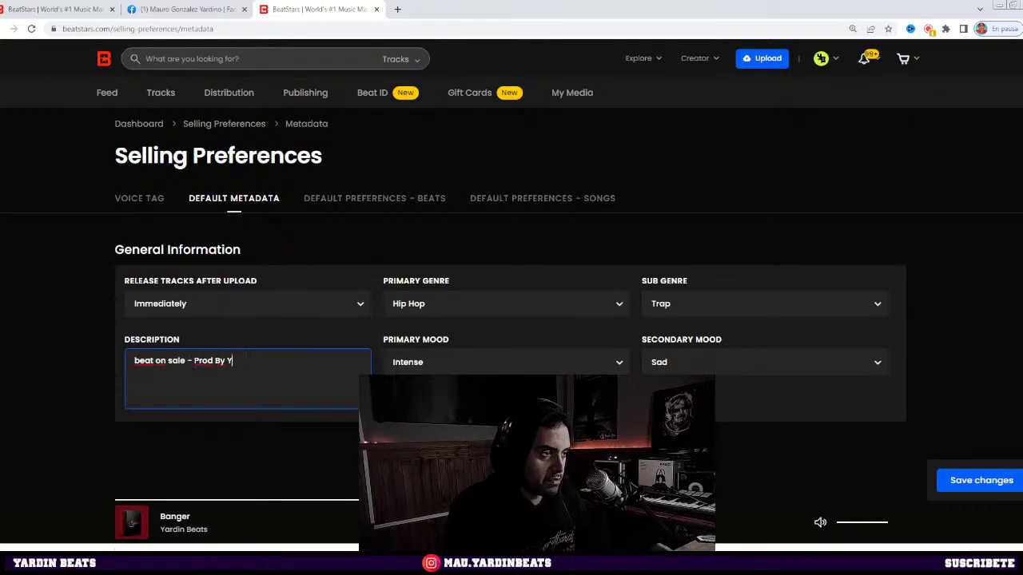
text(ardin Beats)
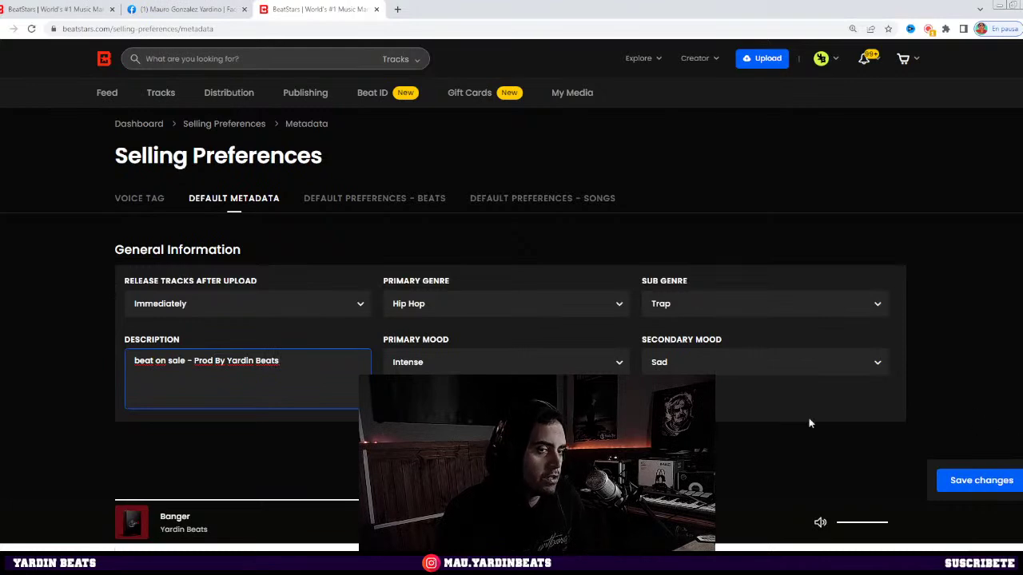
Set the default beat prices to 9 for MP3, 19 for Basic, 39 for Premium and 99 for Exclusive
click(414, 208)
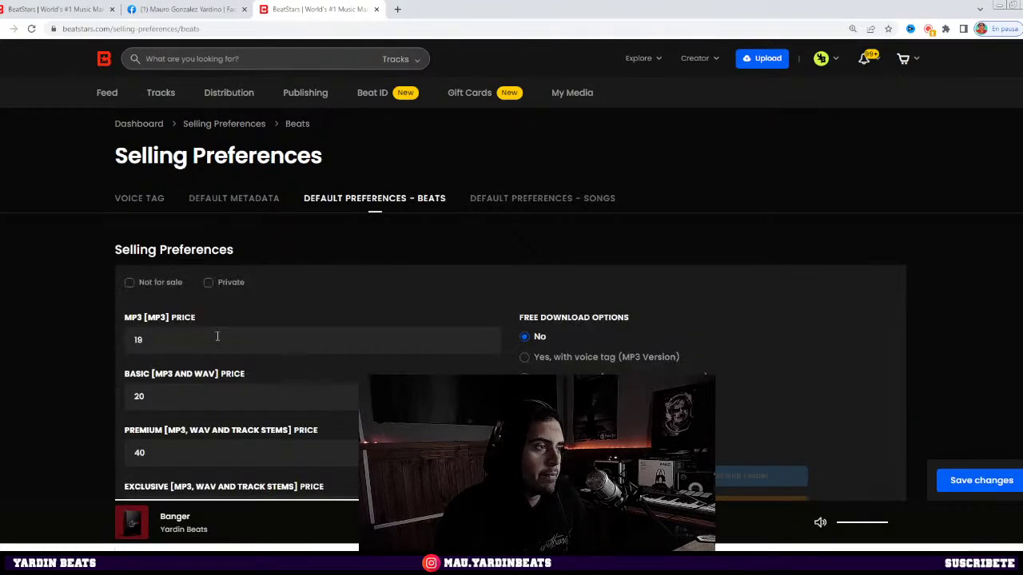
double_click(195, 391)
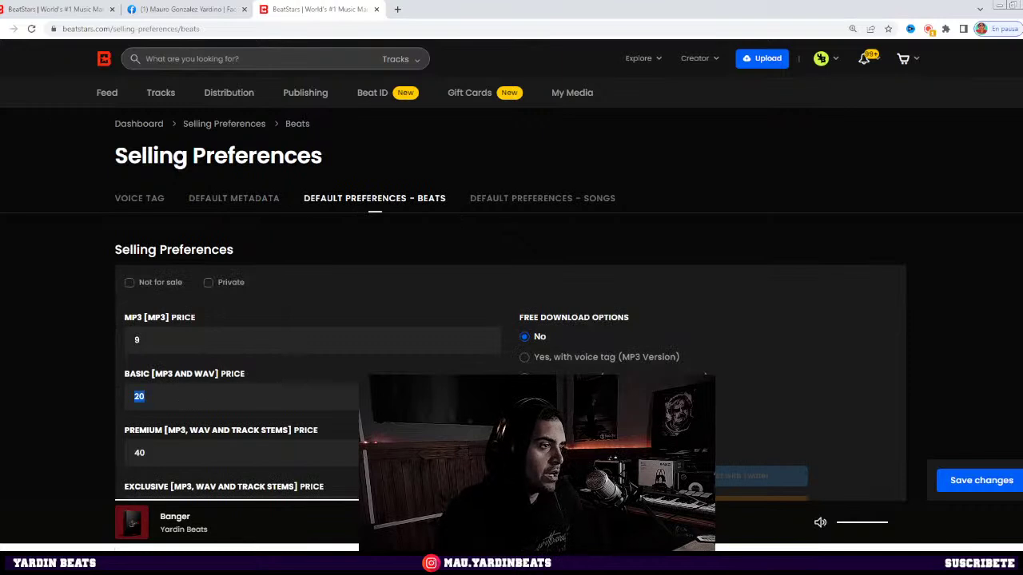
double_click(165, 455)
text(39)
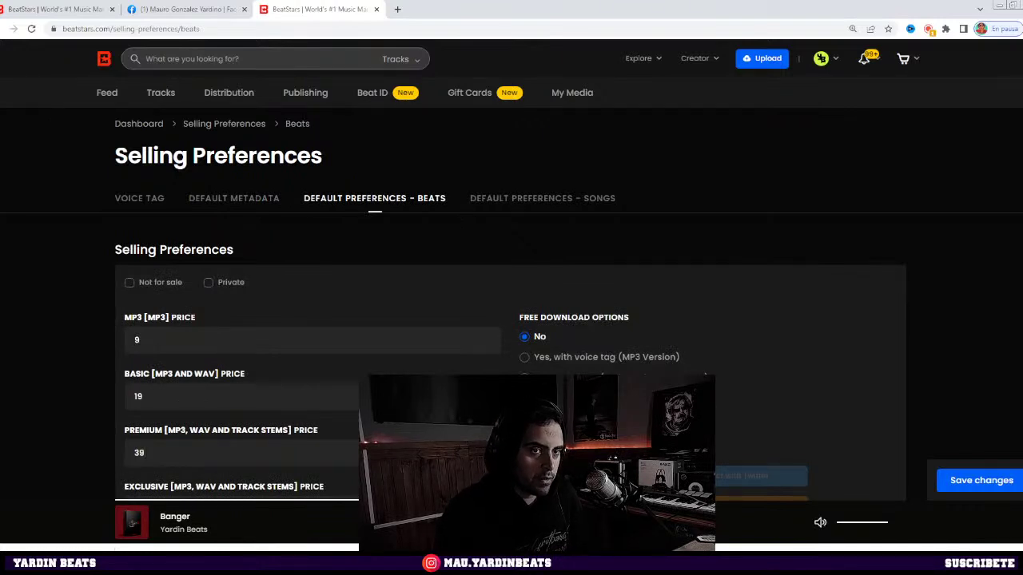
scroll(160, 388, down, 2)
double_click(182, 341)
text(99)
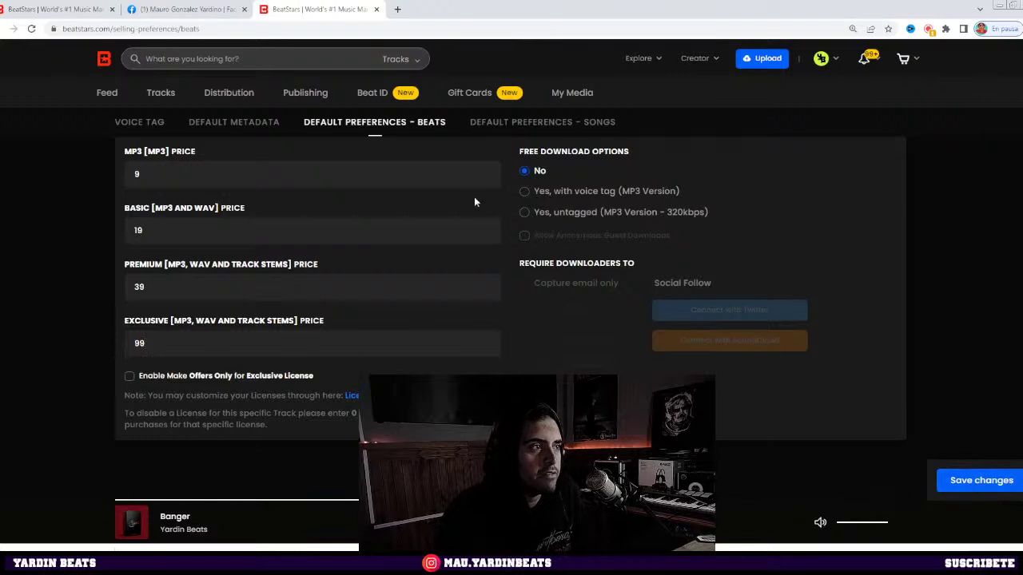
View the default selling preferences for songs
scroll(639, 320, up, 3)
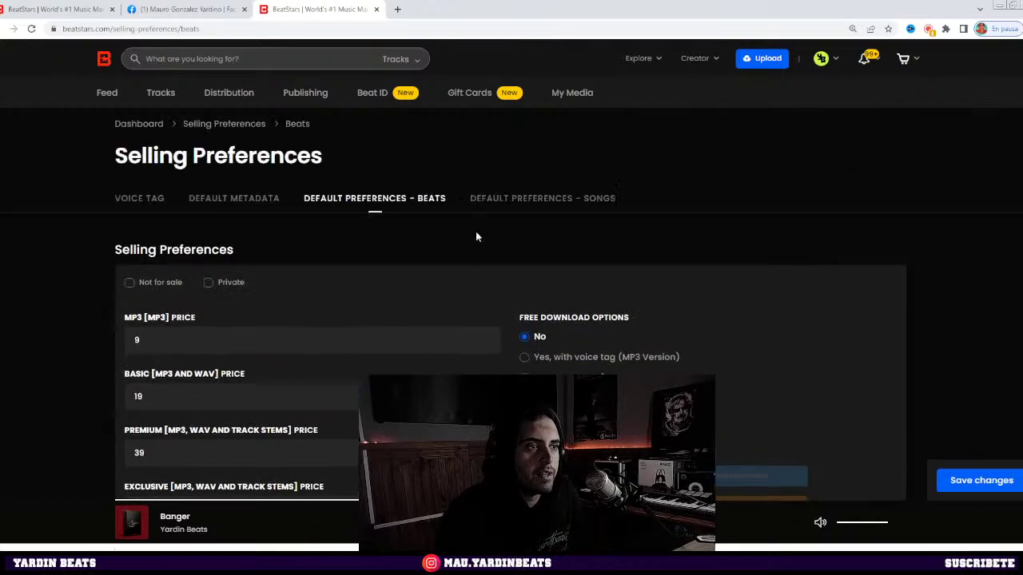
click(498, 207)
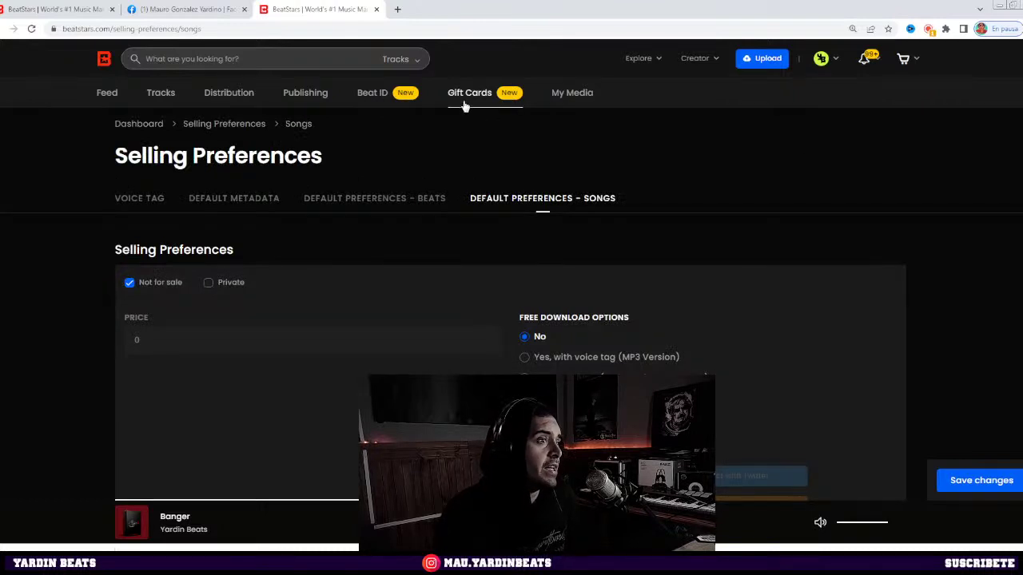
Open the Payment Accounts settings and review the PayPal email and its connection option
mouse_move(592, 107)
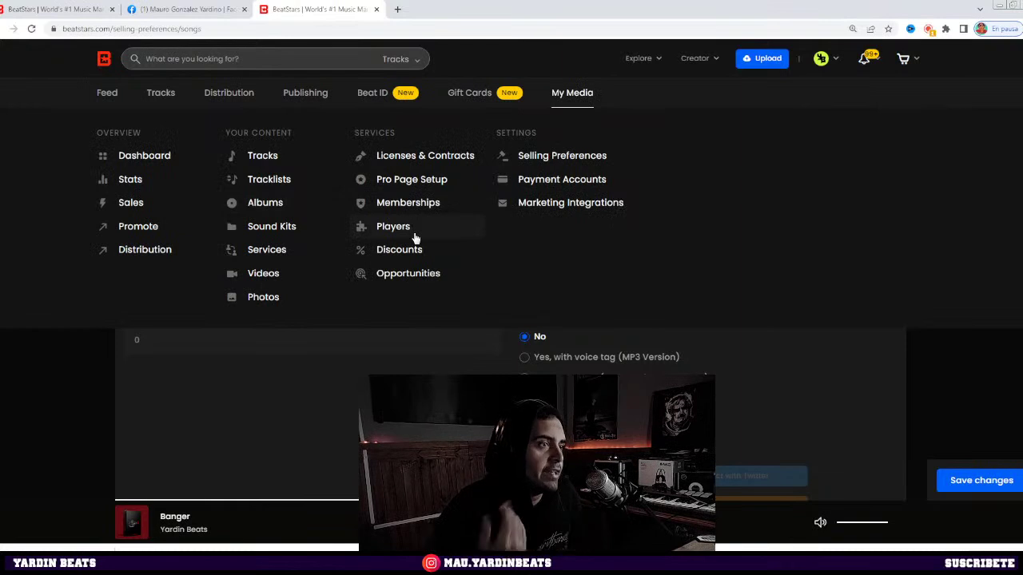
click(530, 179)
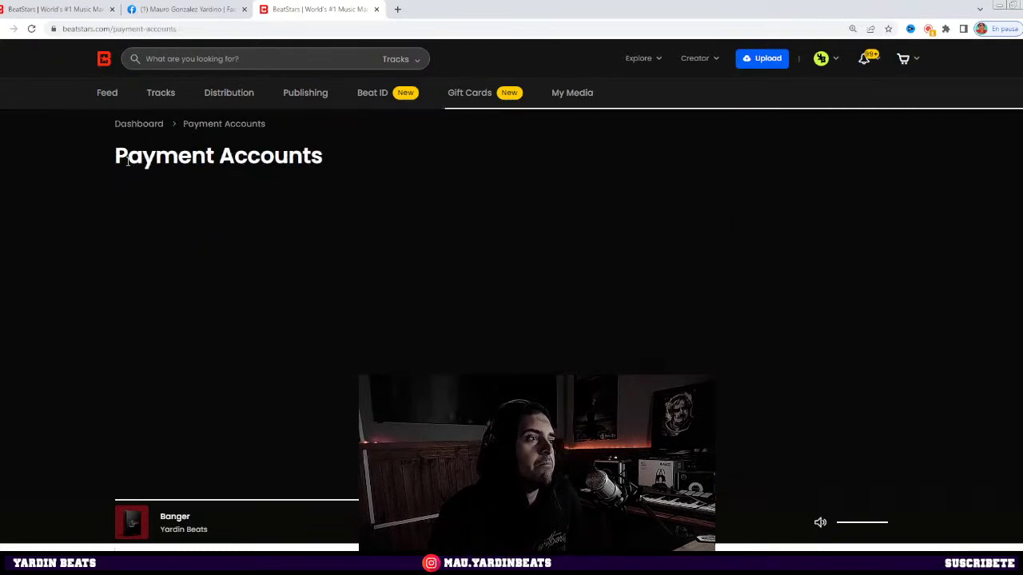
drag(106, 156, 535, 176)
click(508, 158)
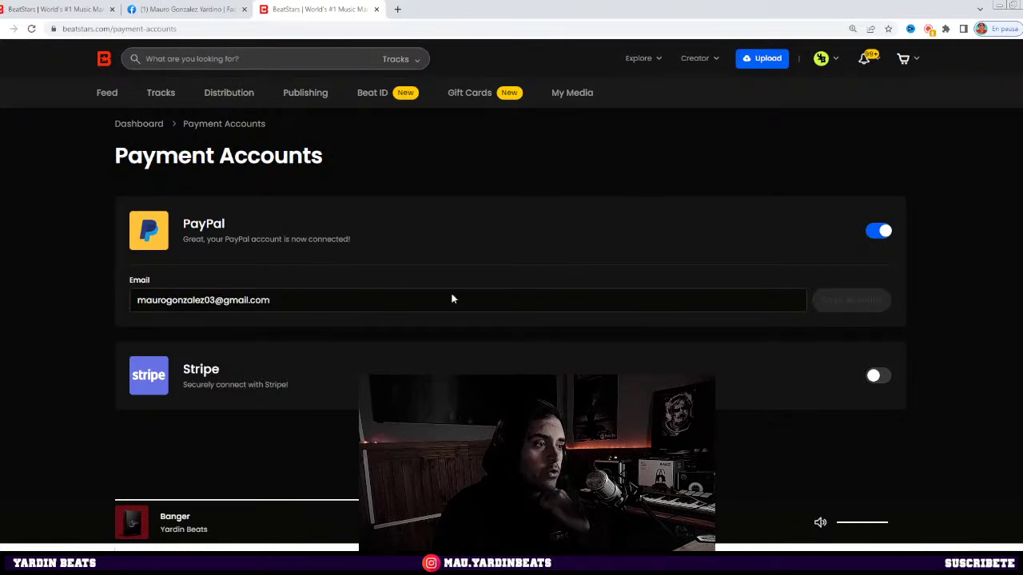
drag(251, 304, 376, 261)
click(375, 261)
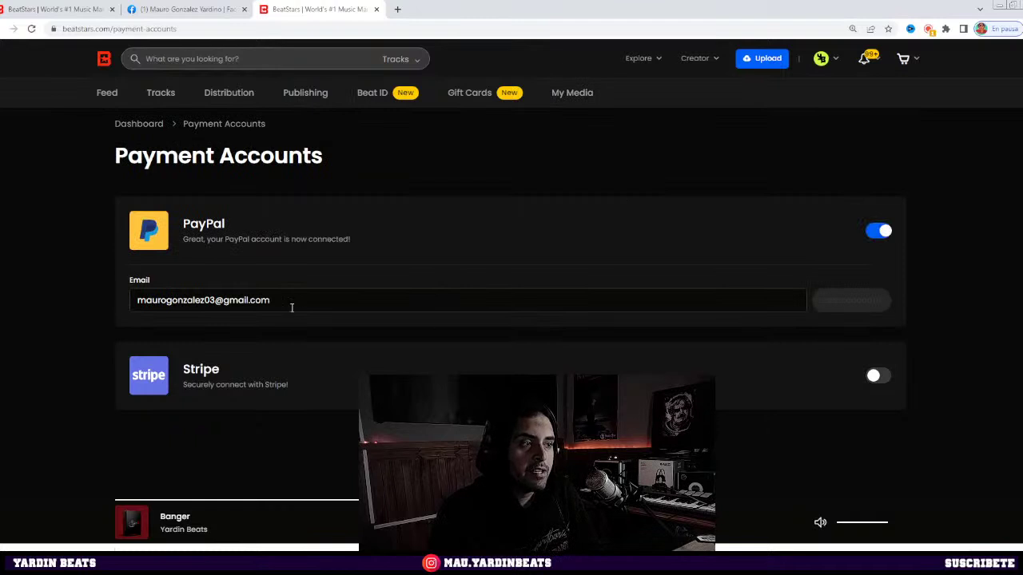
drag(281, 304, 213, 274)
click(491, 231)
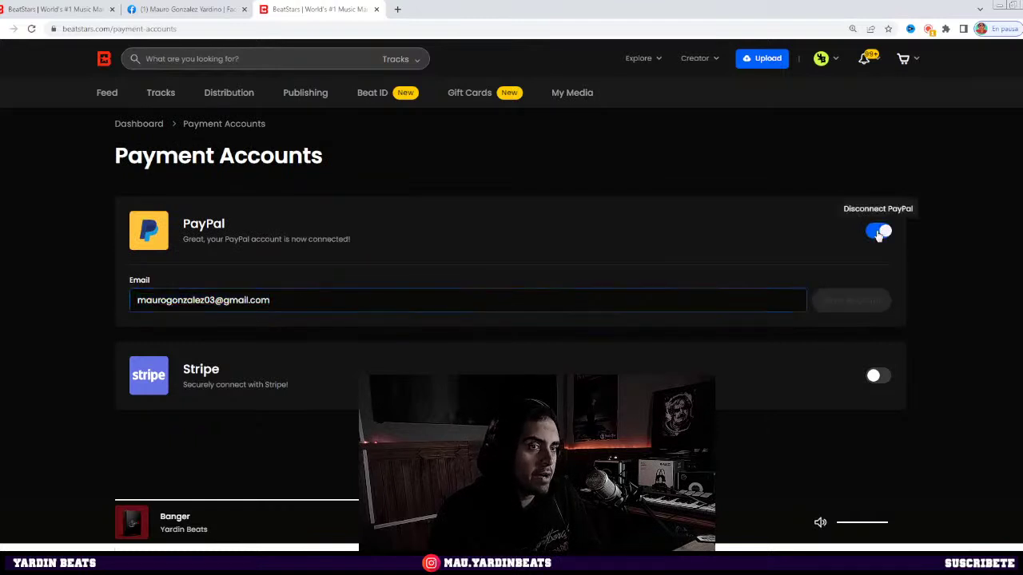
click(402, 272)
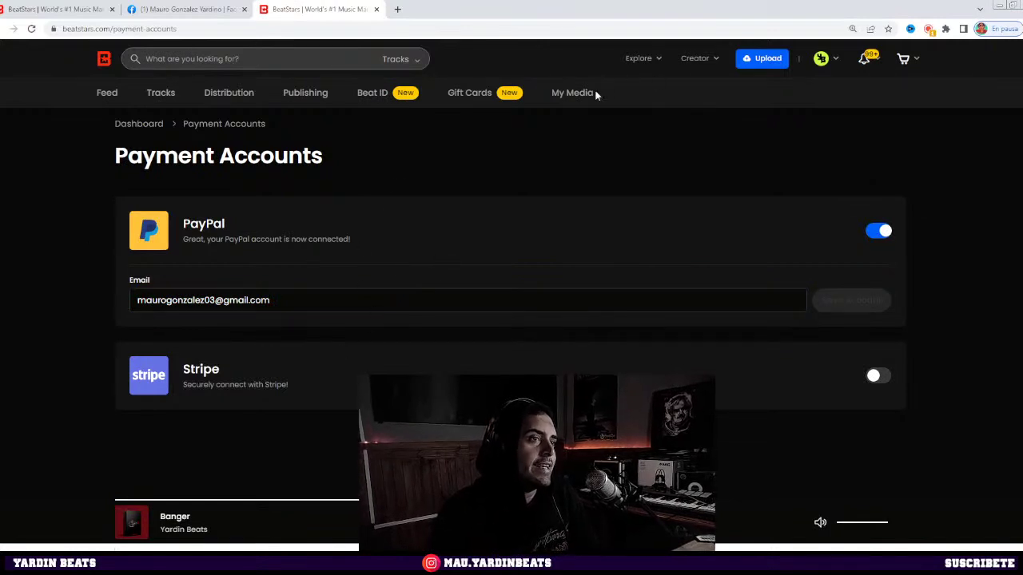
Open Marketing Integrations and look through the available services from MailChimp down to Printful
mouse_move(590, 95)
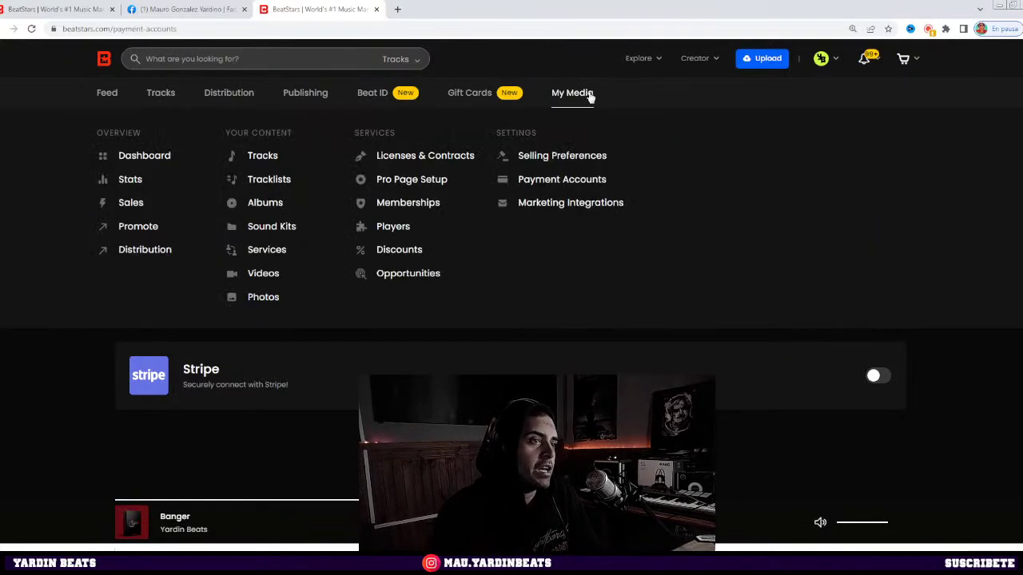
click(559, 203)
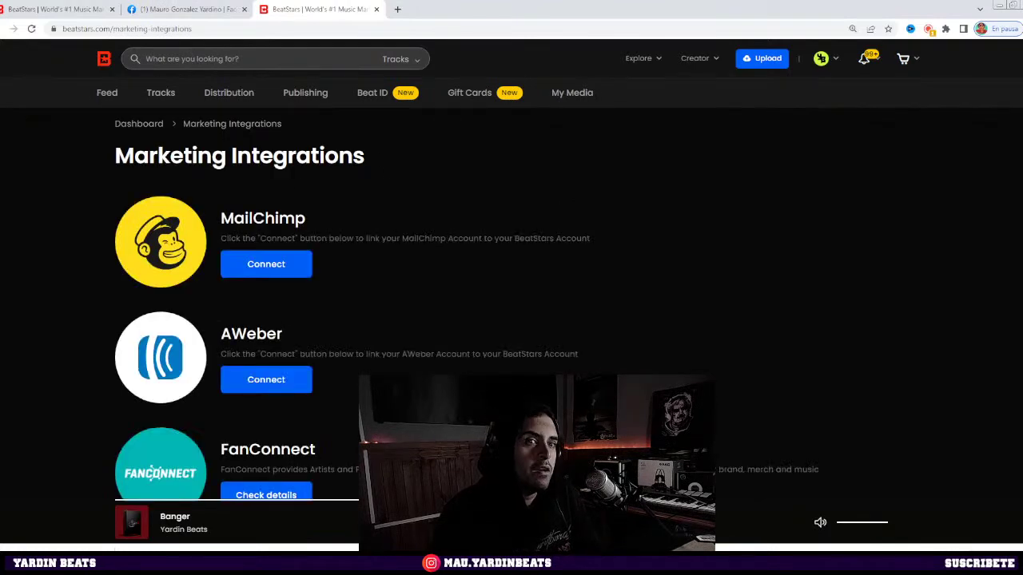
scroll(283, 185, down, 4)
scroll(284, 186, up, 3)
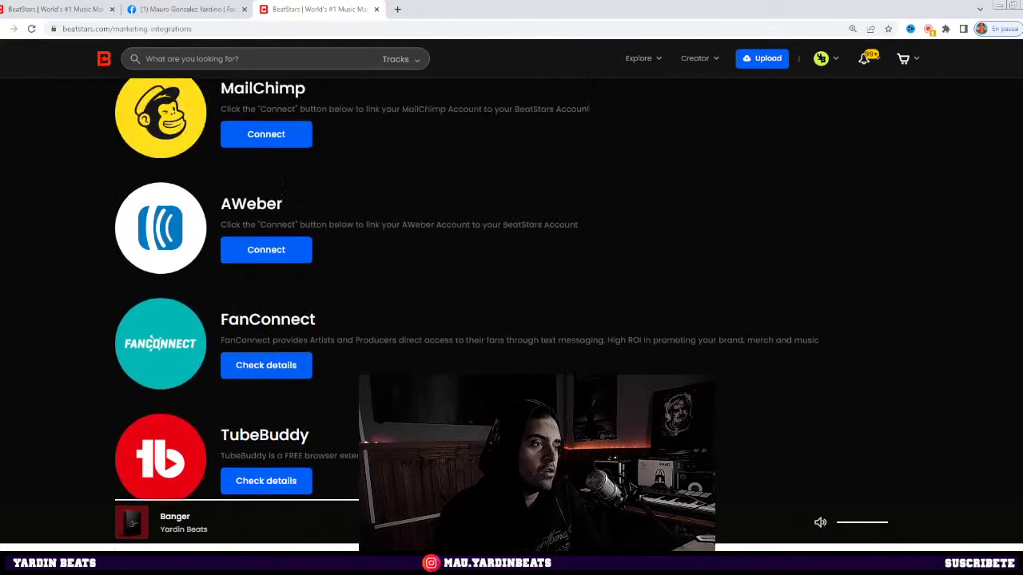
scroll(283, 185, up, 2)
scroll(373, 242, down, 1)
scroll(373, 242, up, 1)
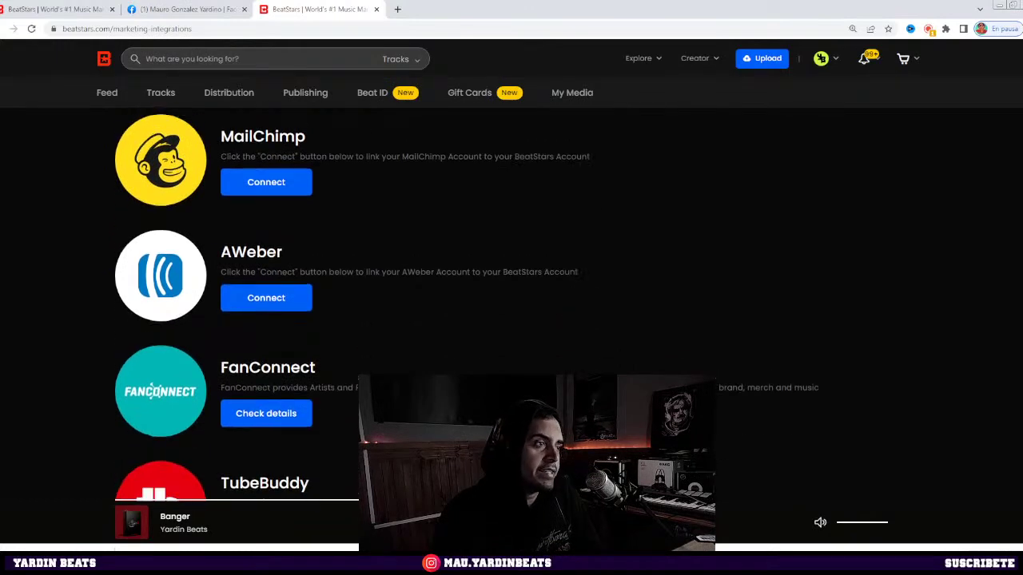
drag(315, 217, 250, 194)
triple_click(311, 201)
click(310, 201)
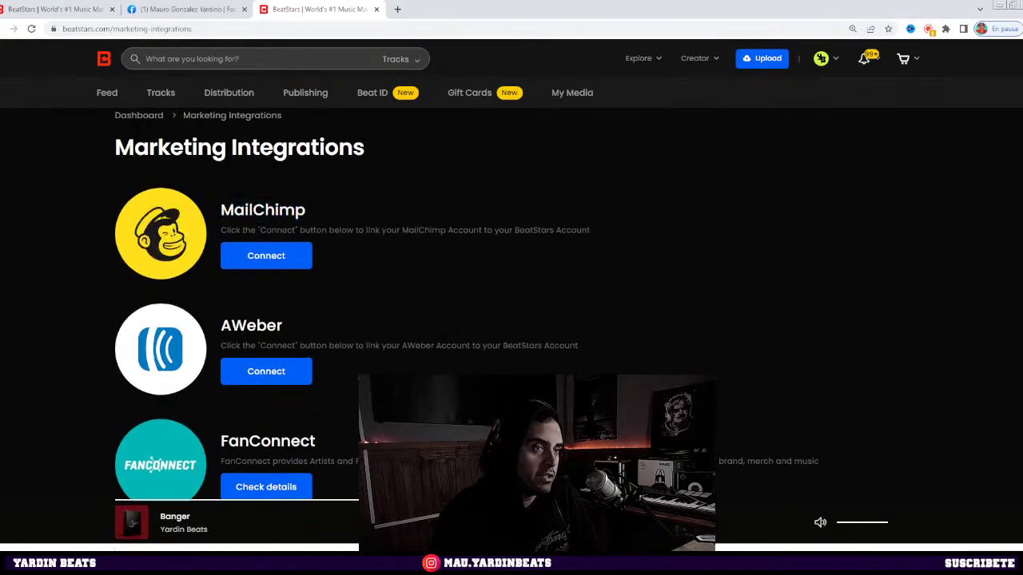
scroll(310, 200, down, 5)
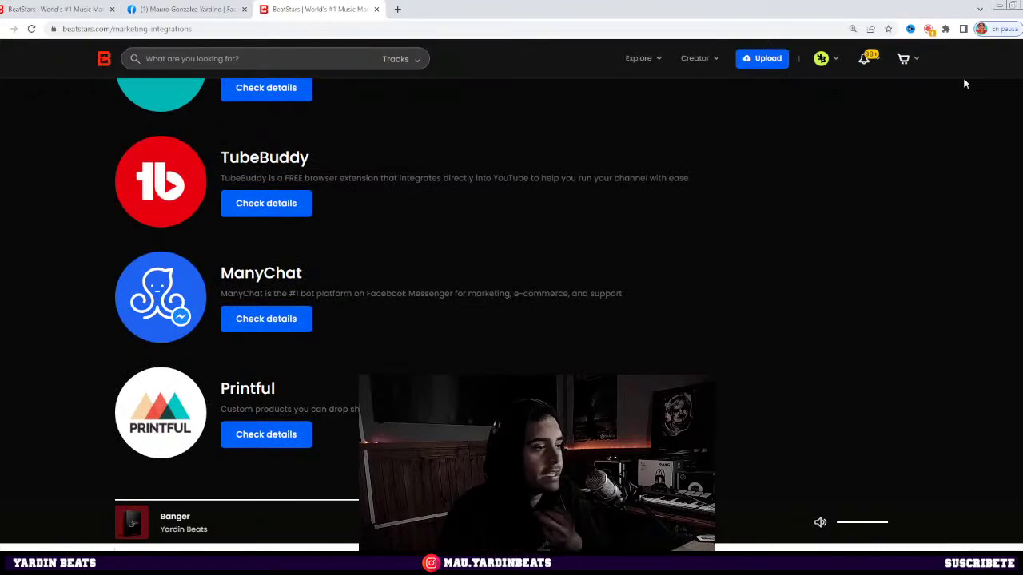
scroll(995, 227, up, 5)
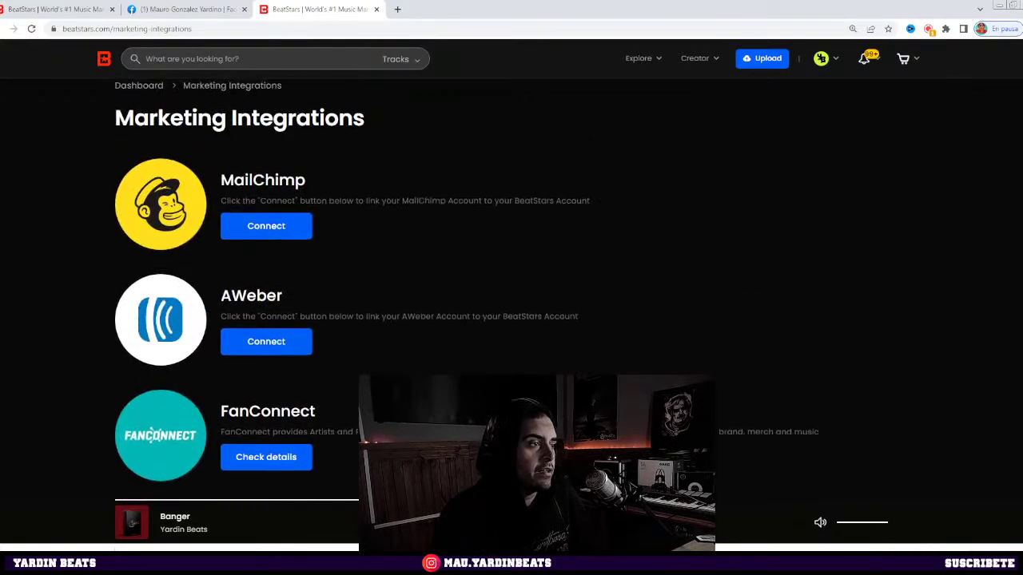
mouse_move(575, 97)
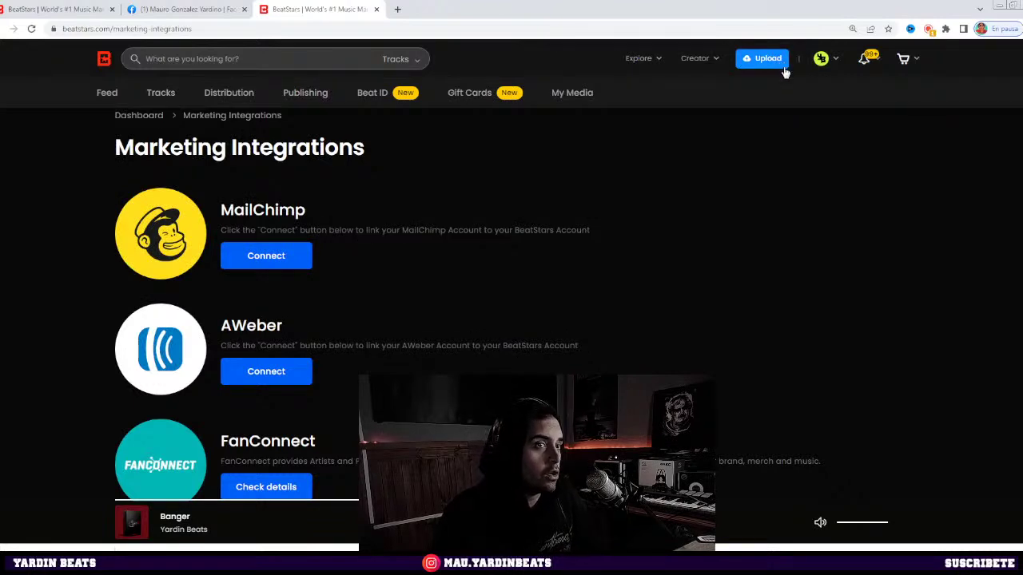
View the dialog for uploading new files from the computer and close it without choosing any
click(783, 68)
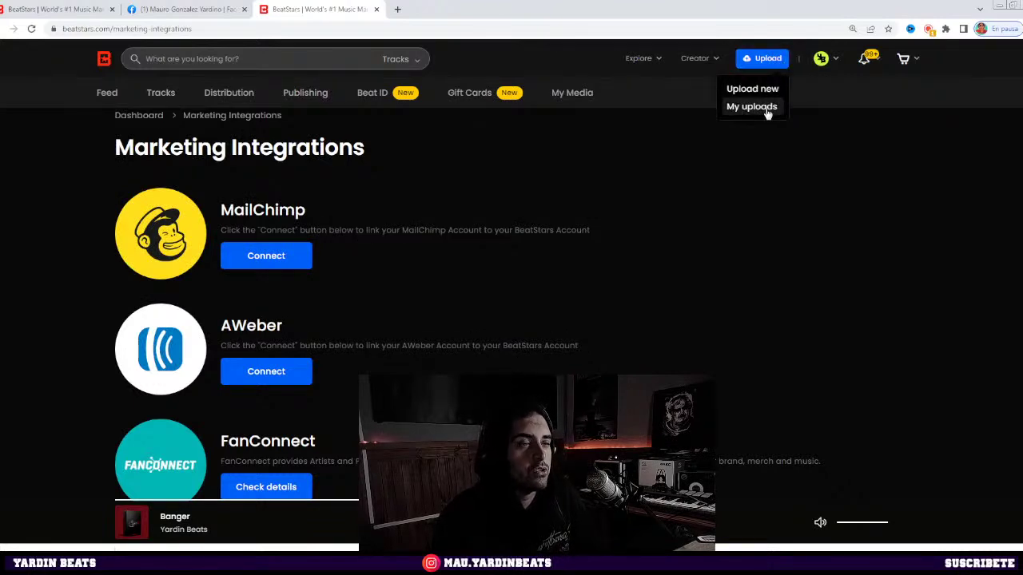
click(763, 91)
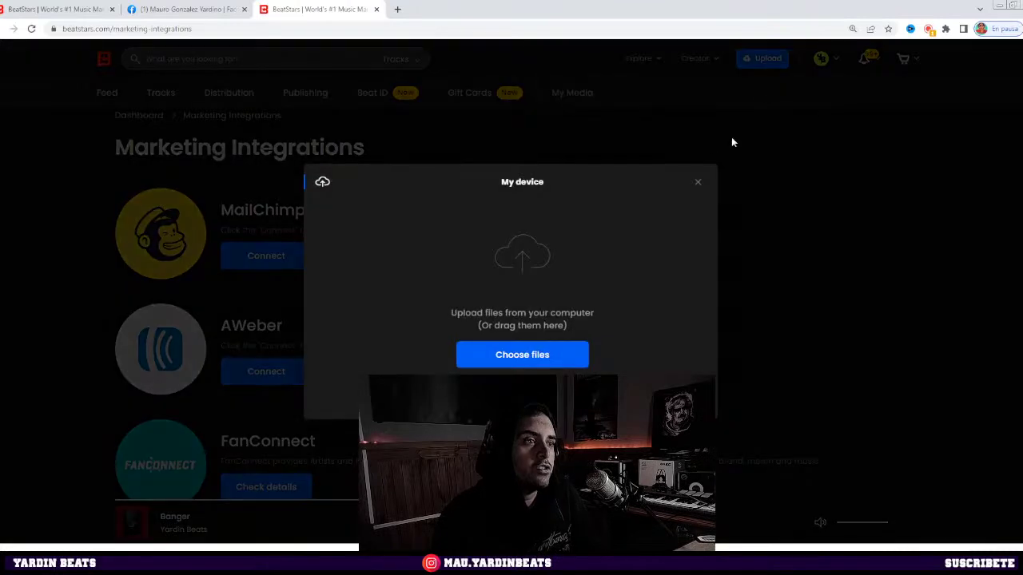
click(695, 182)
click(763, 58)
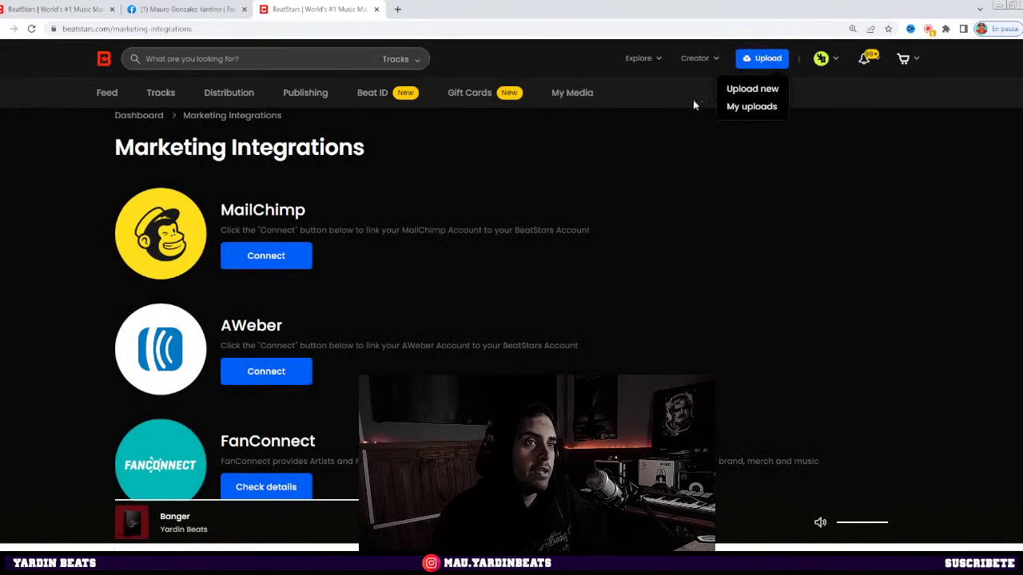
click(731, 89)
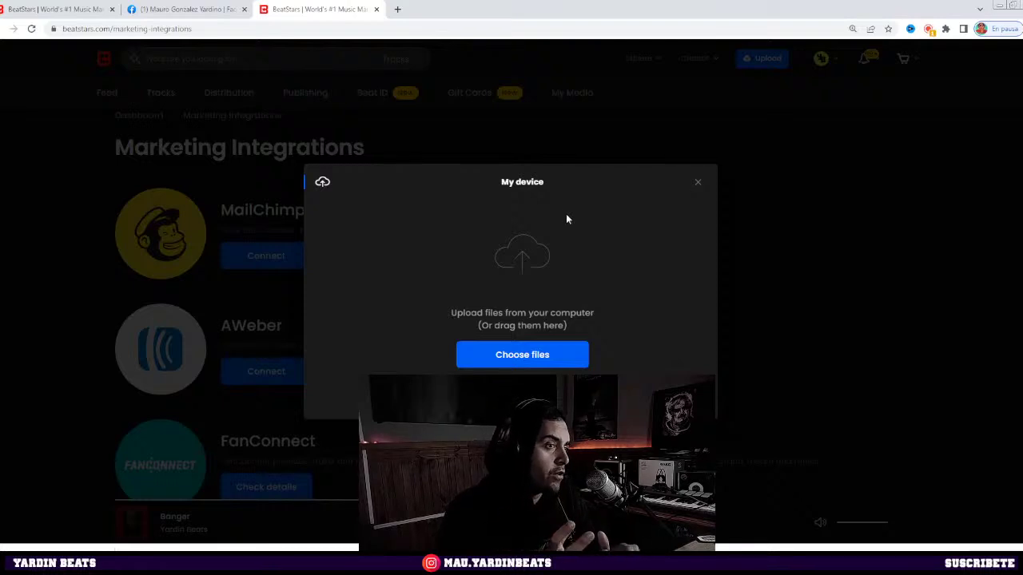
click(695, 181)
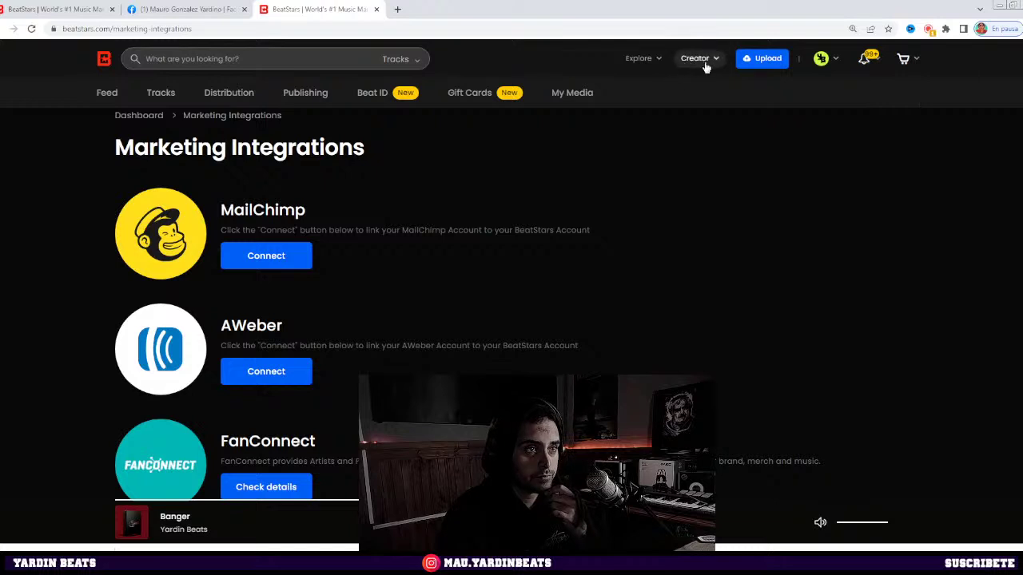
Create a new track through the media creation option in My uploads and title it "yardin"
mouse_move(761, 62)
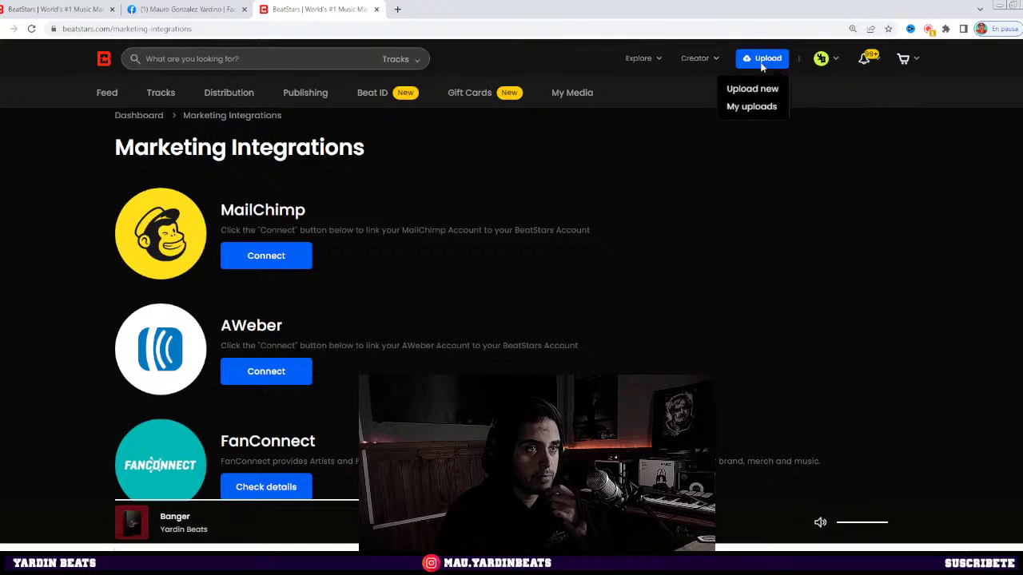
click(752, 107)
click(102, 170)
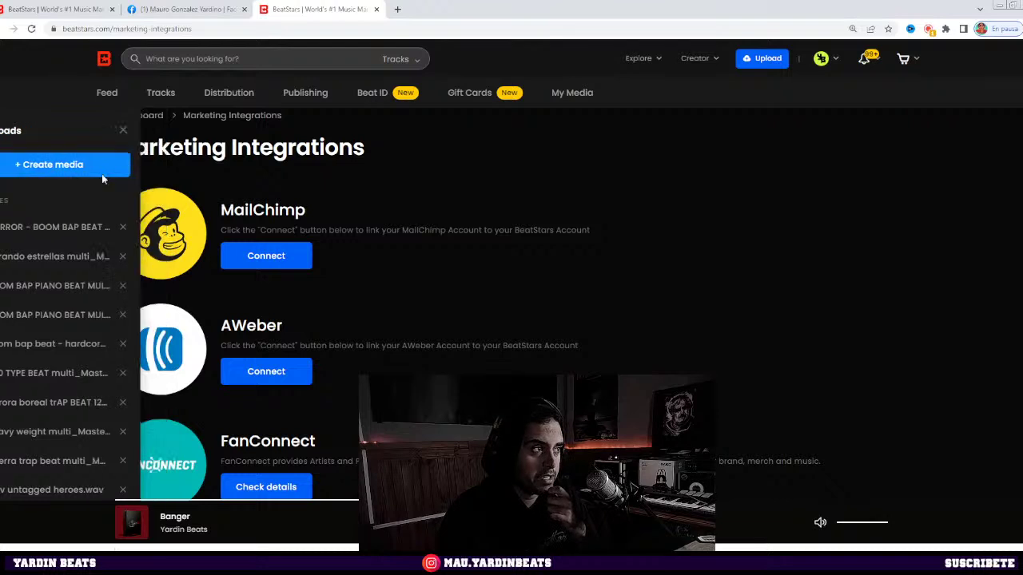
click(252, 487)
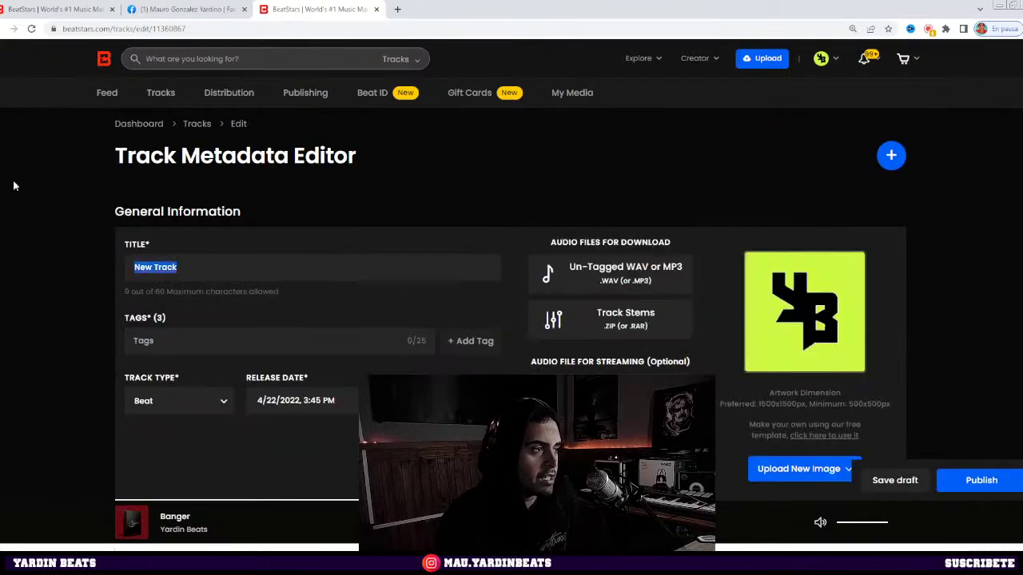
text(yardin)
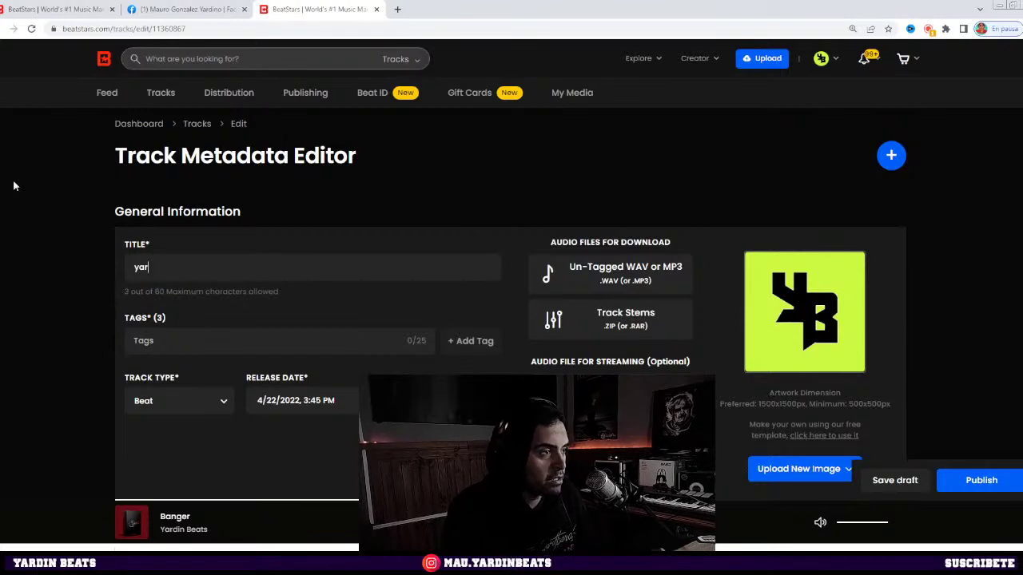
Attach HORROR - BOOM BAP BEAT - YARDIN BEATS_Master.wav as untagged and tagged audio, and HORROR - BOOM BAP HARDCORE.rar as the track stems
click(625, 273)
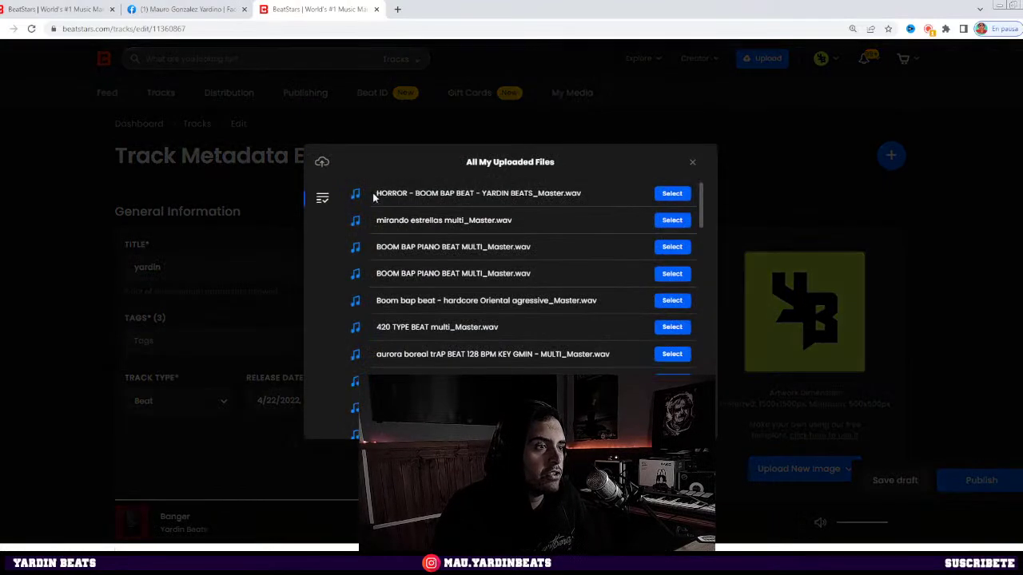
click(675, 196)
click(632, 323)
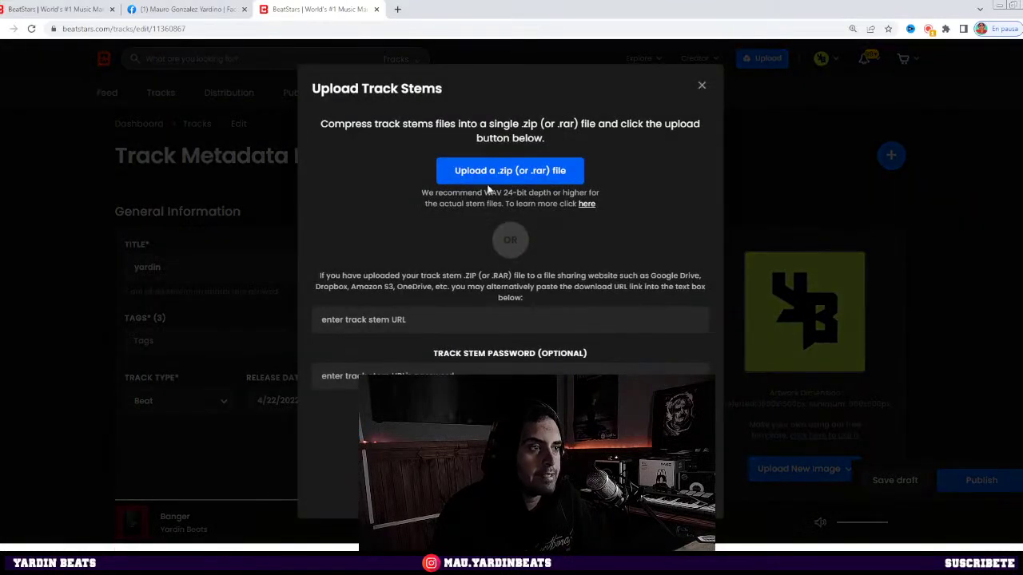
click(490, 171)
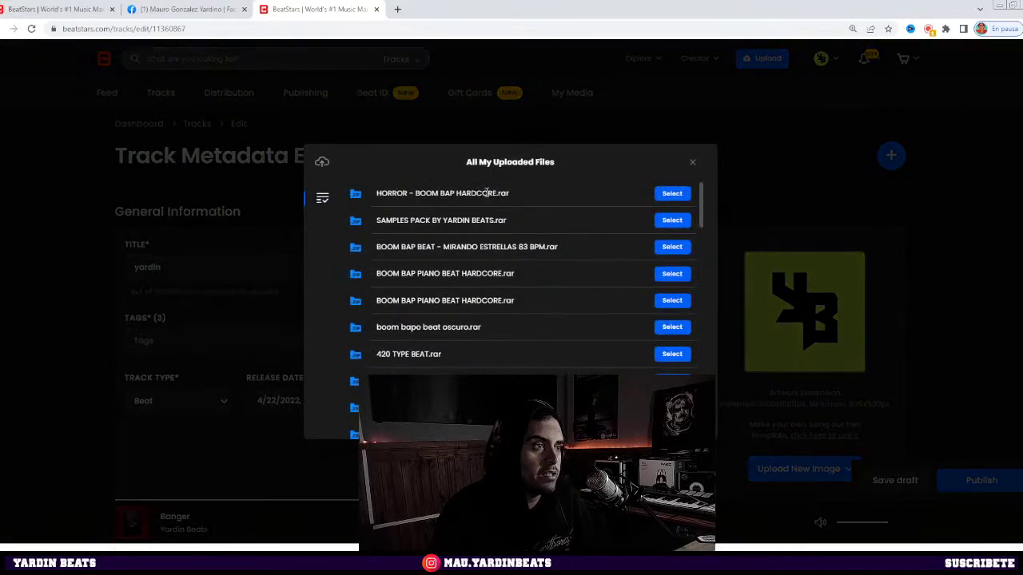
click(686, 195)
click(627, 372)
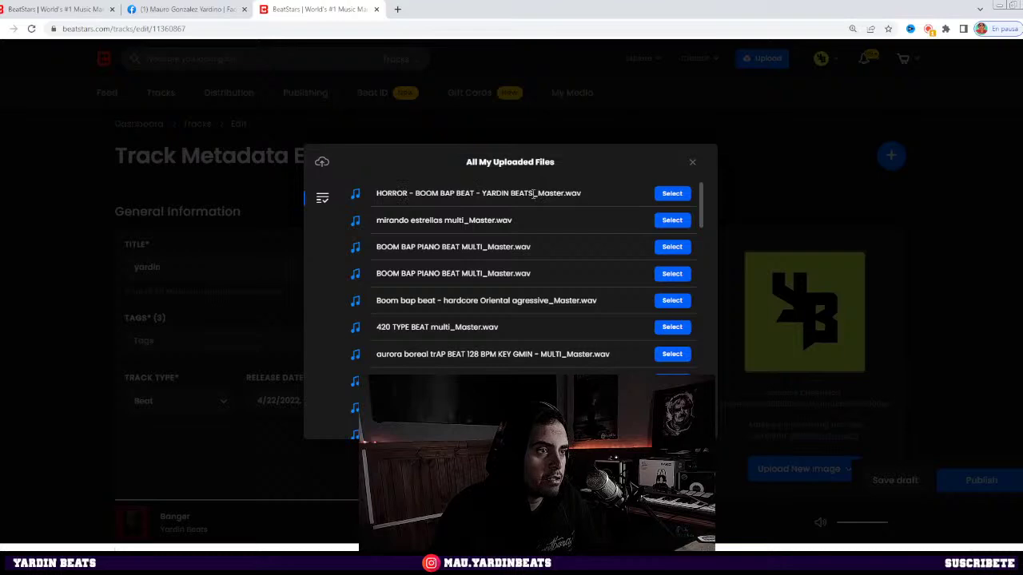
click(658, 194)
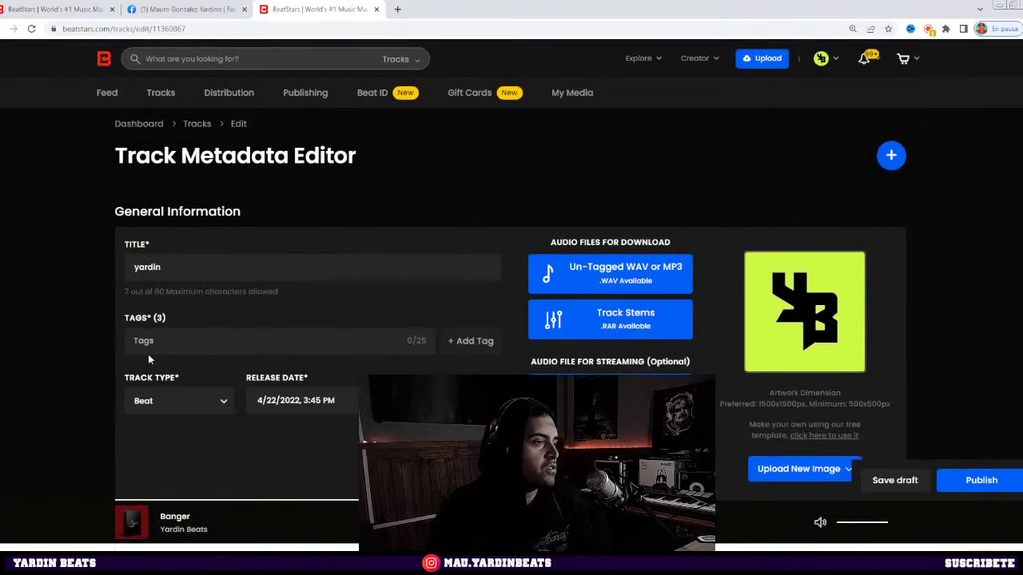
Add the tags BOOM BAP, HARDCORE and BEAT to the track
click(177, 339)
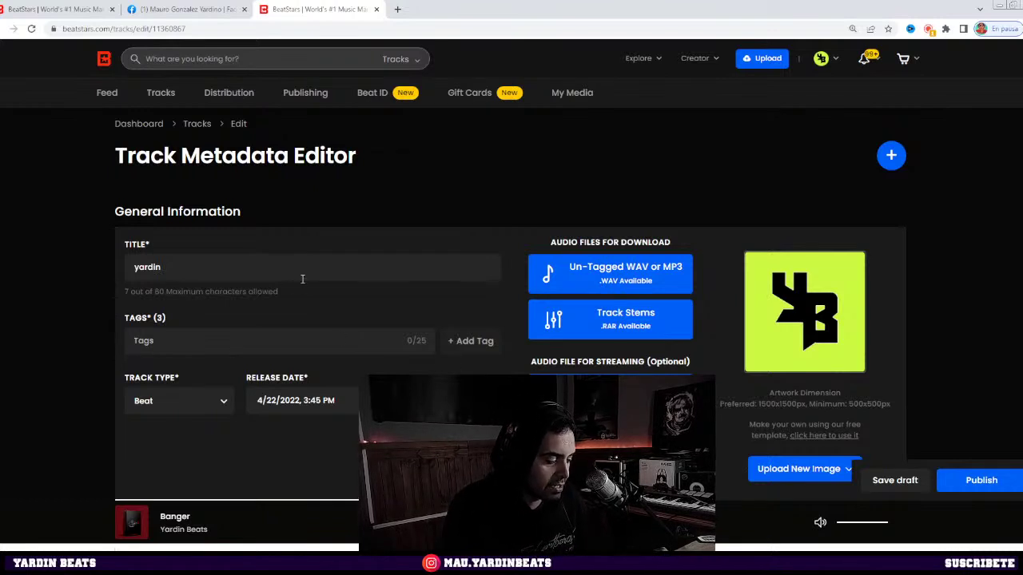
text(BOOM BAP)
key(Return)
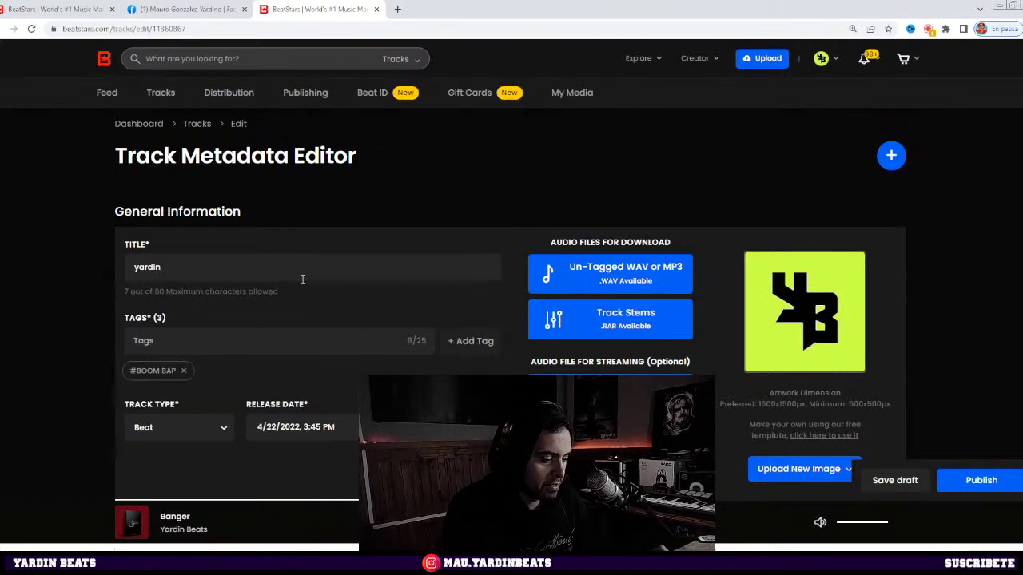
text(HARDCORE)
key(Return)
text(BEAT)
key(Return)
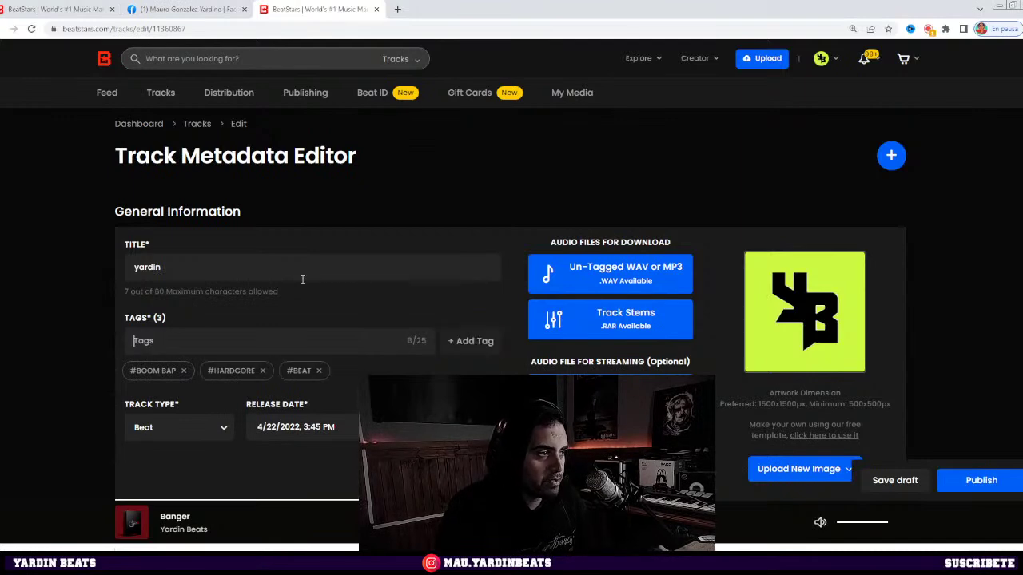
Replace the track title with "BOOM BAP BEAT | HARDCORE | HORROR"
key(ctrl+a)
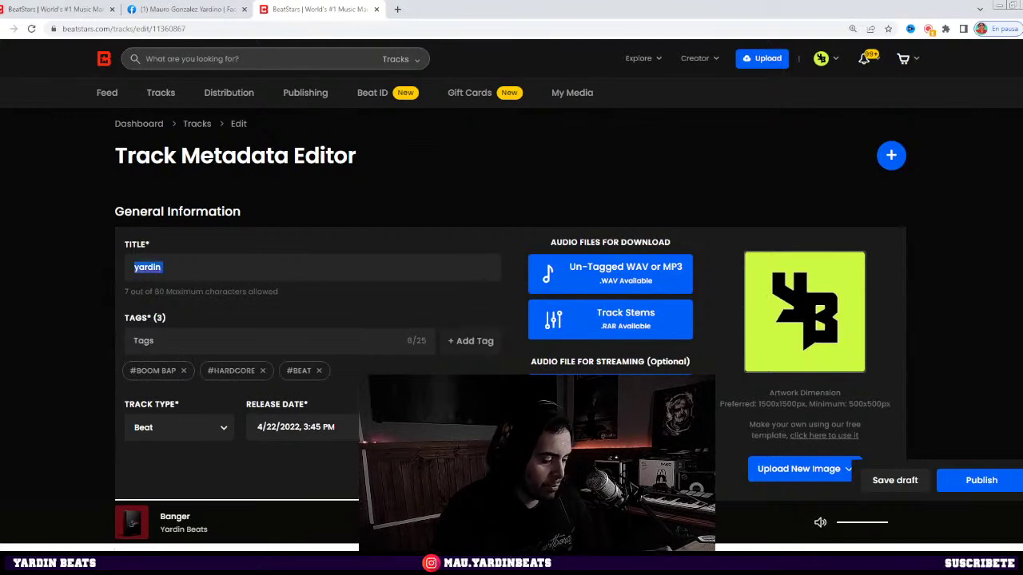
text(BOO)
key(BackSpace)
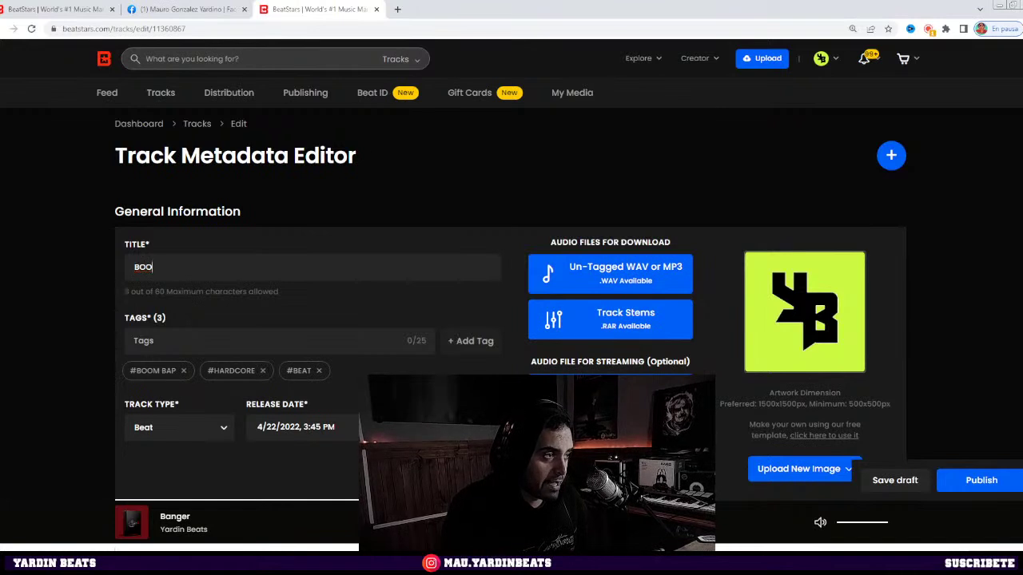
text(M BAP BEAT |)
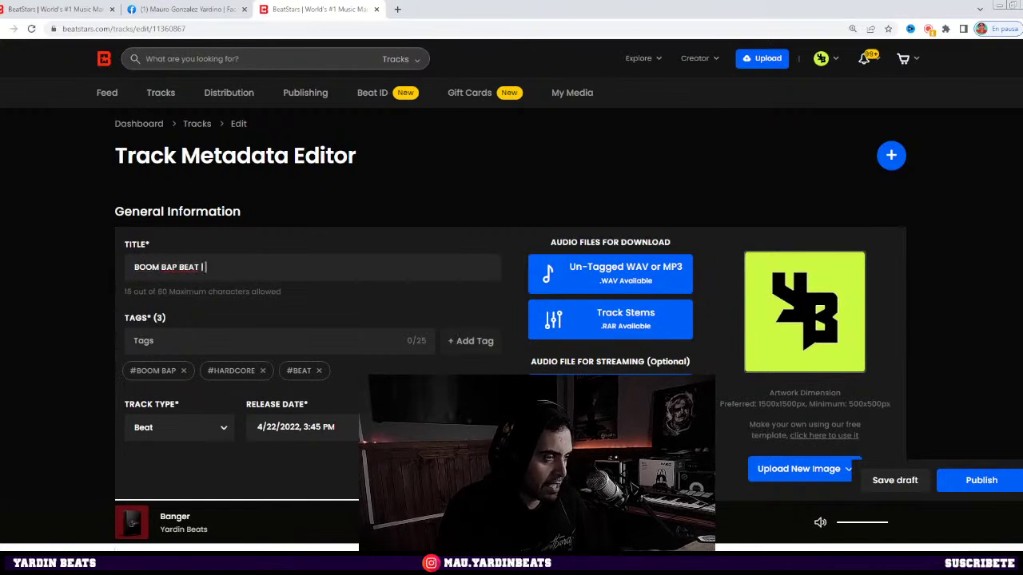
text( HARDCORE )
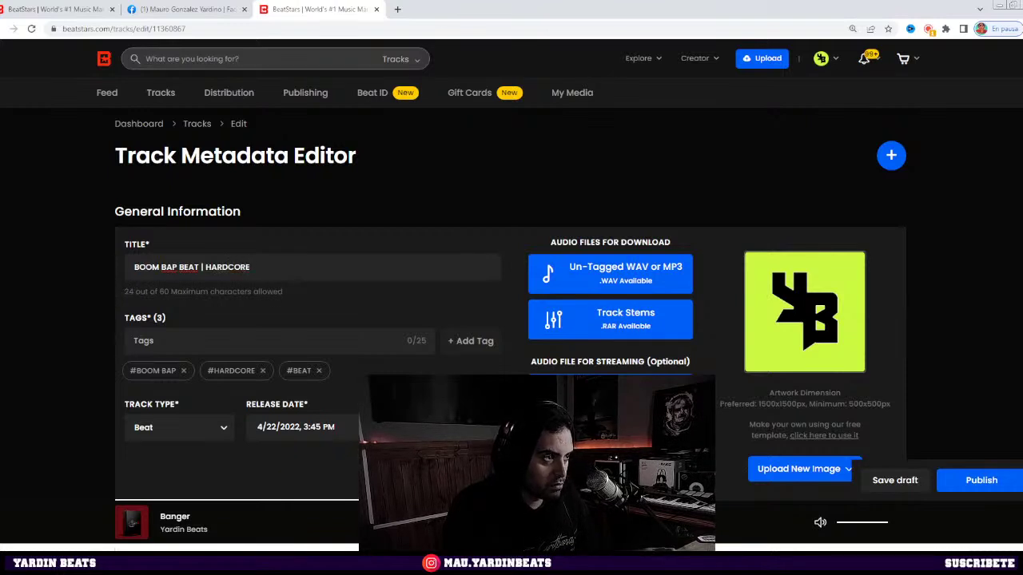
text(| HORROR)
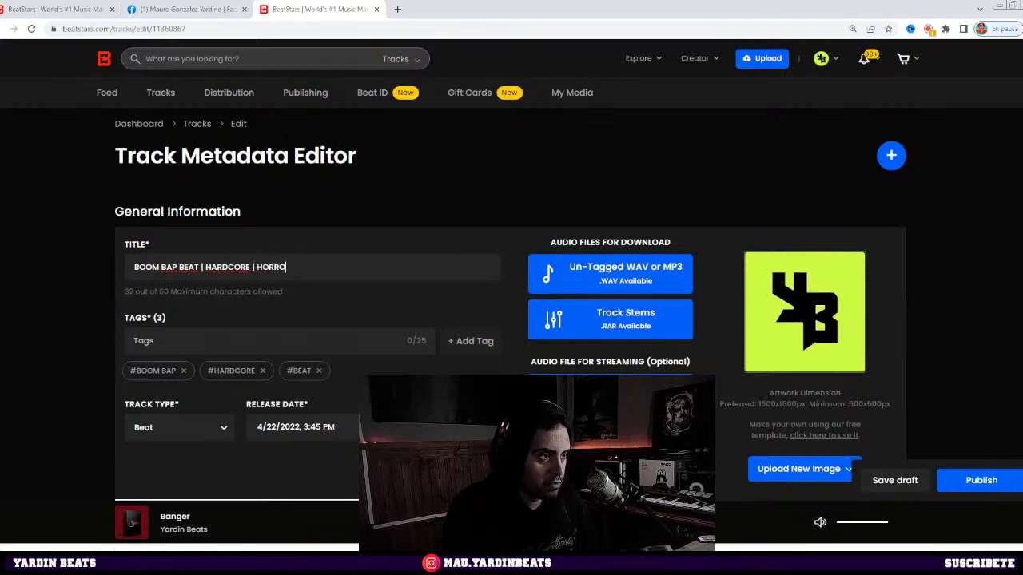
Set the red handprint image from the previously uploaded files as the track artwork and accept its crop
click(799, 469)
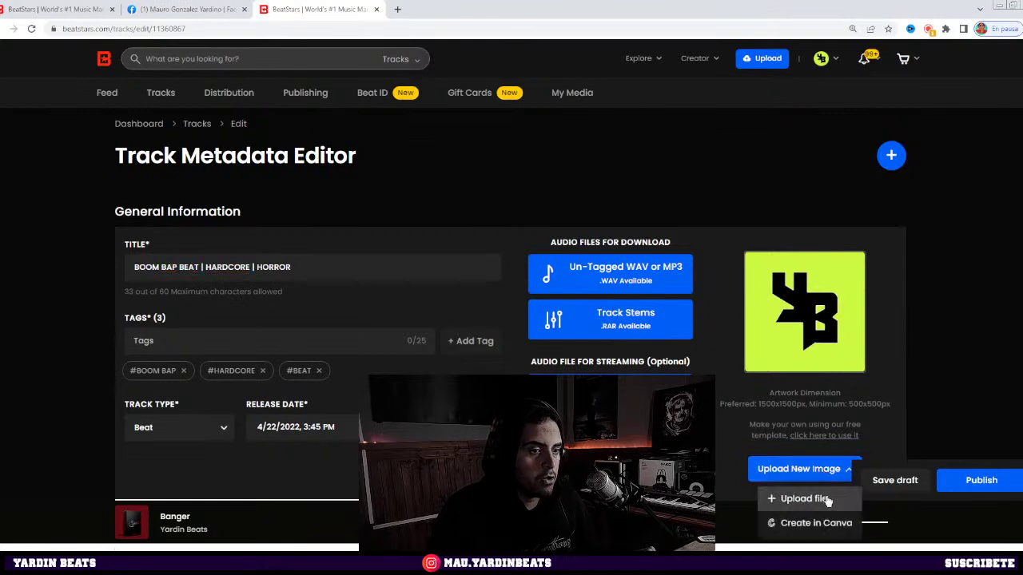
click(791, 497)
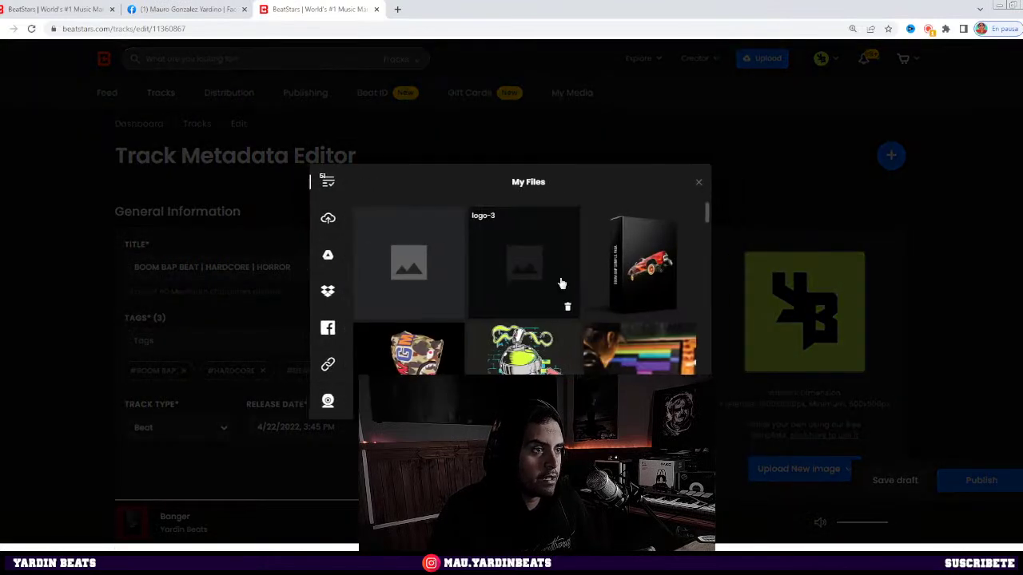
click(434, 279)
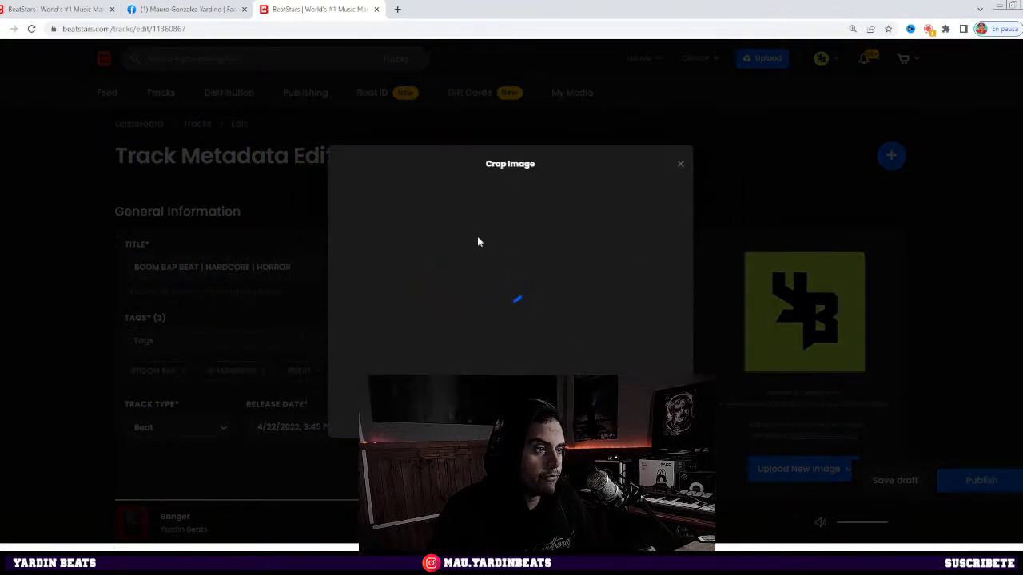
click(647, 415)
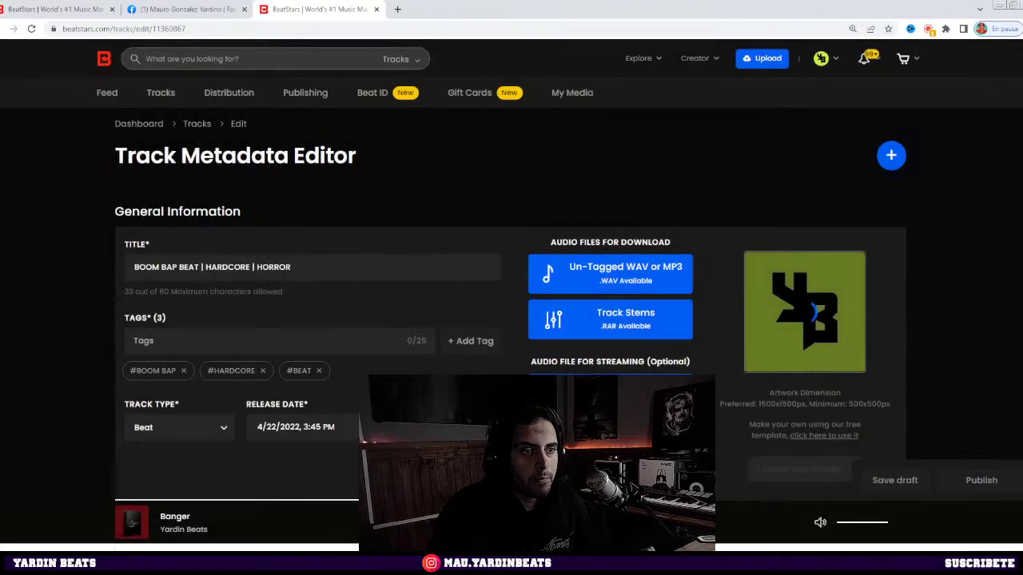
View the available track types and close the list without choosing another type
scroll(647, 416, down, 1)
scroll(379, 284, down, 4)
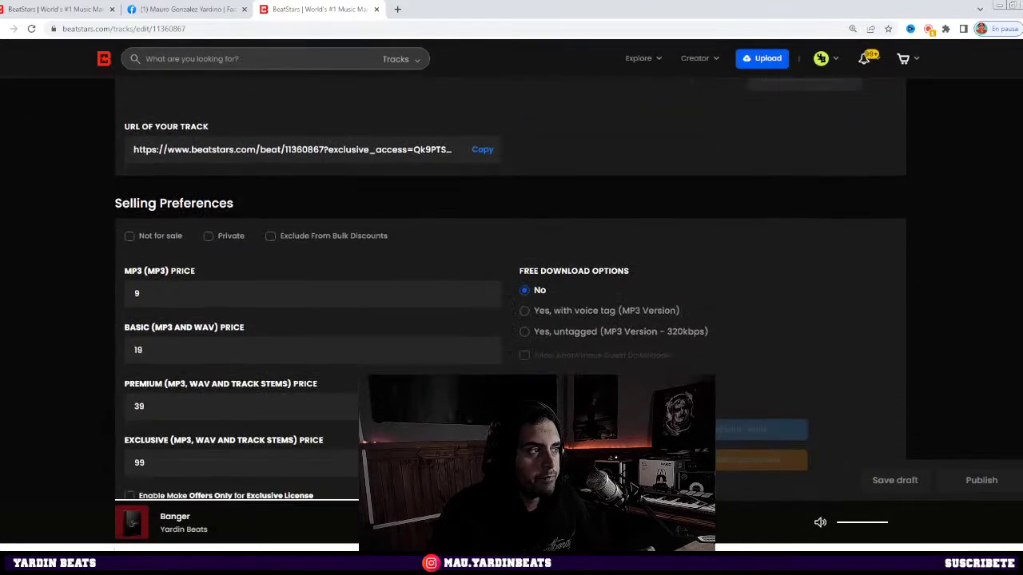
scroll(379, 284, up, 3)
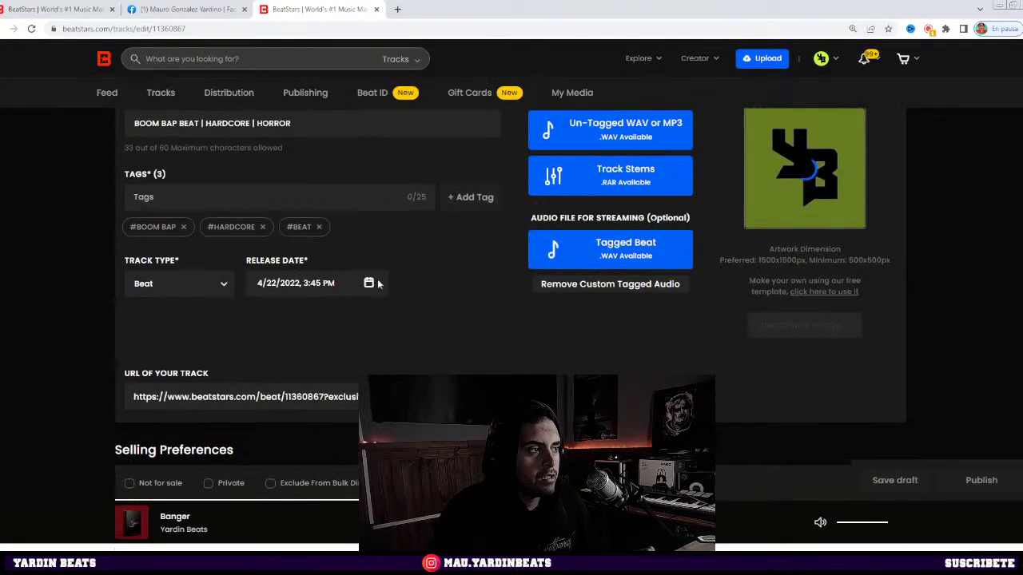
click(224, 288)
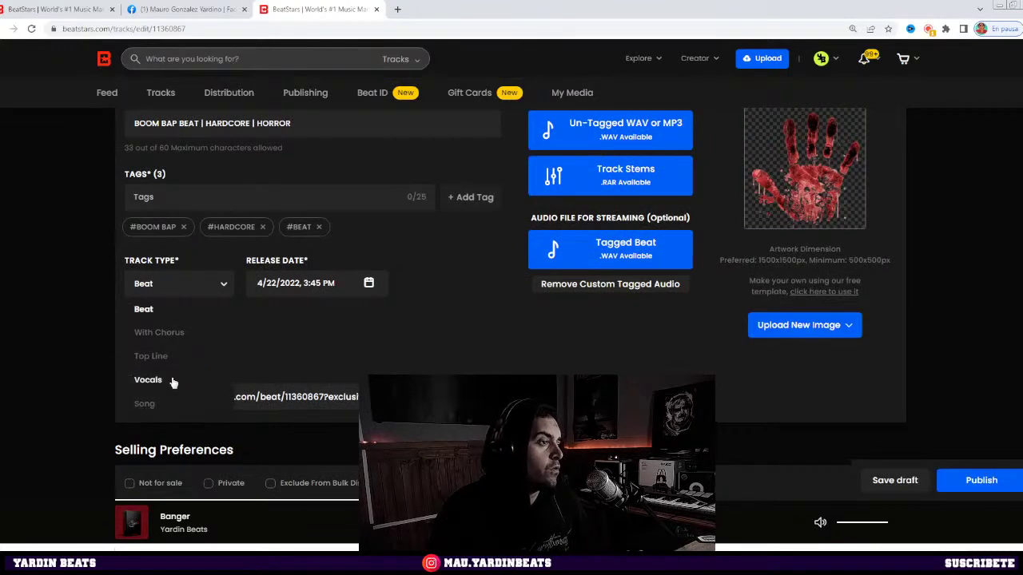
click(593, 320)
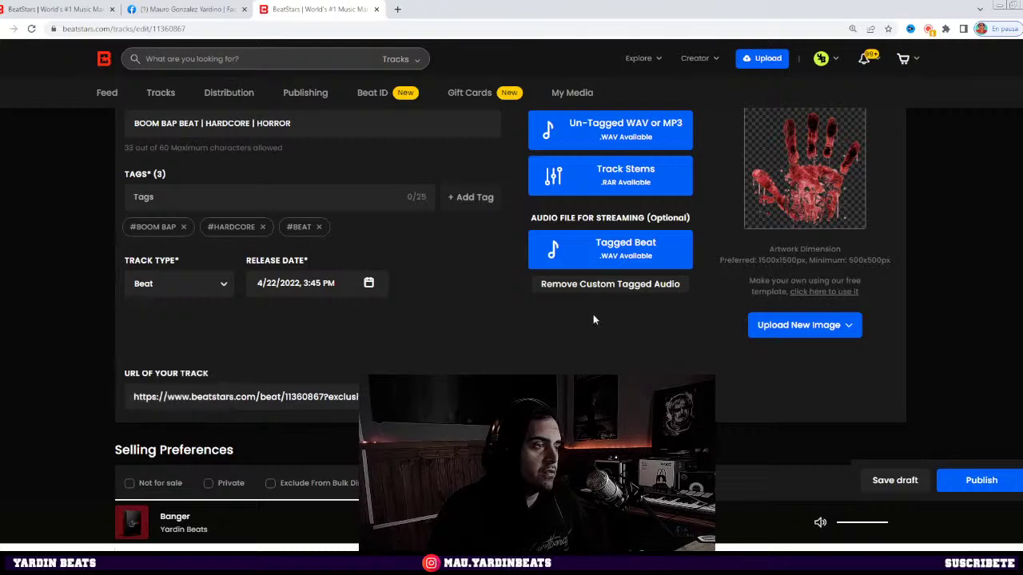
Review the track's license prices and free download options, continuing down to the genre and mood details
scroll(512, 287, down, 5)
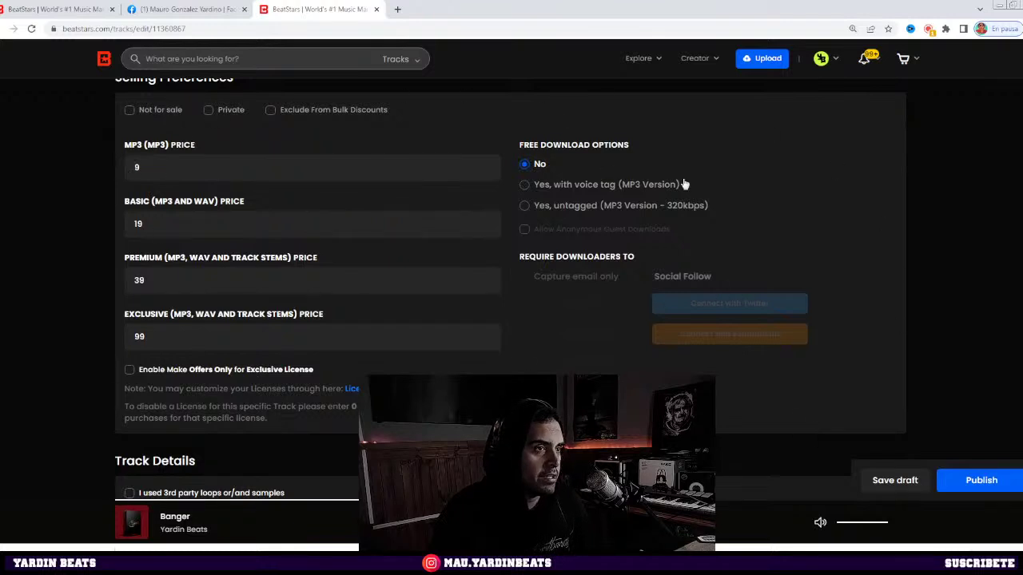
scroll(512, 287, down, 4)
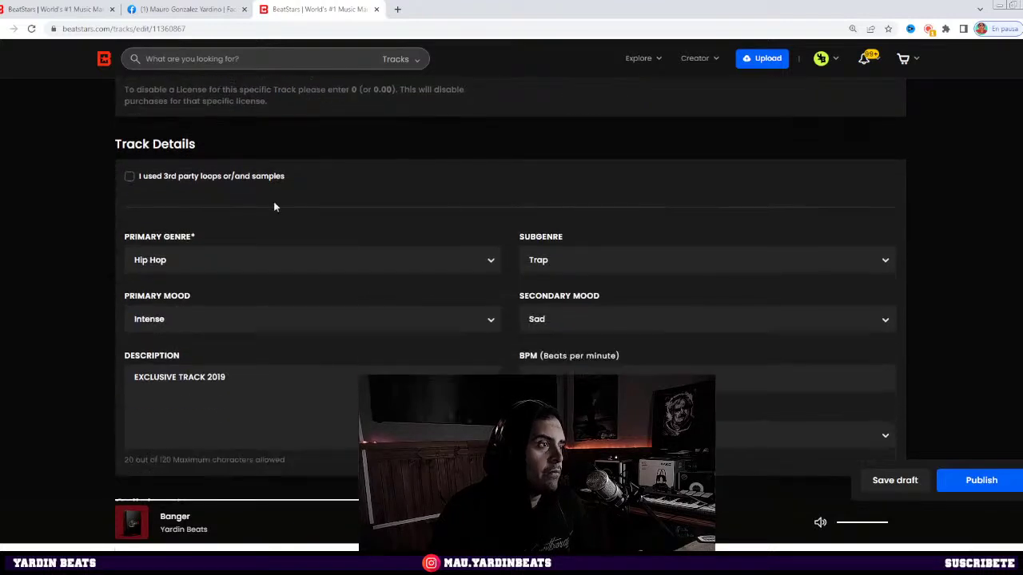